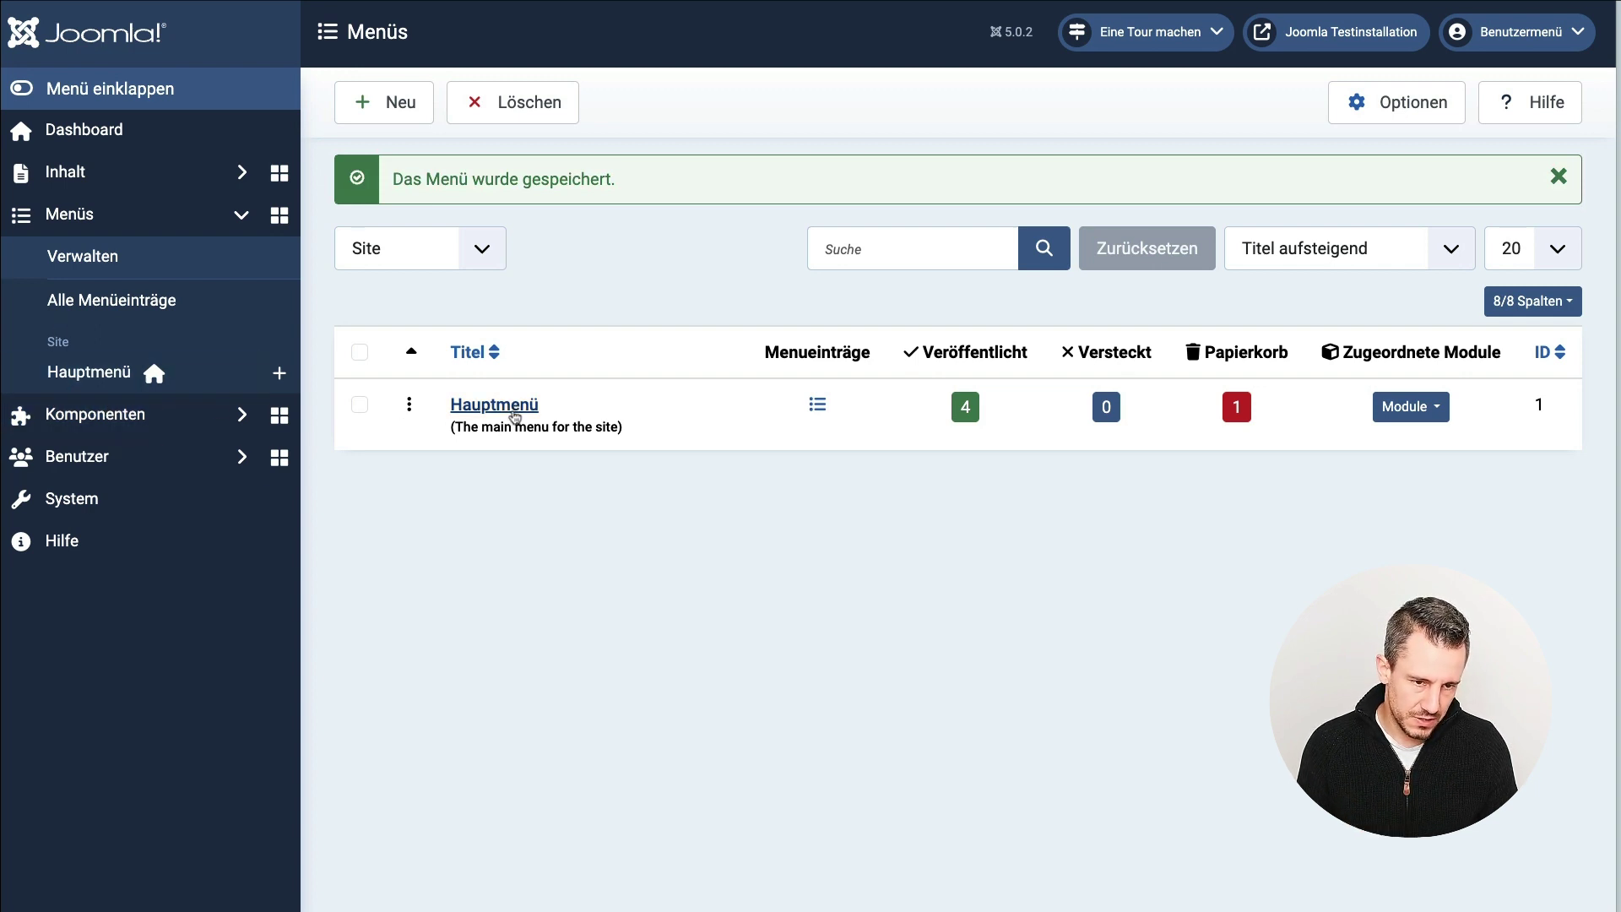
- Open the list of menu entries belonging to the Hauptmenü
left_click(495, 405)
key("alt+Left")
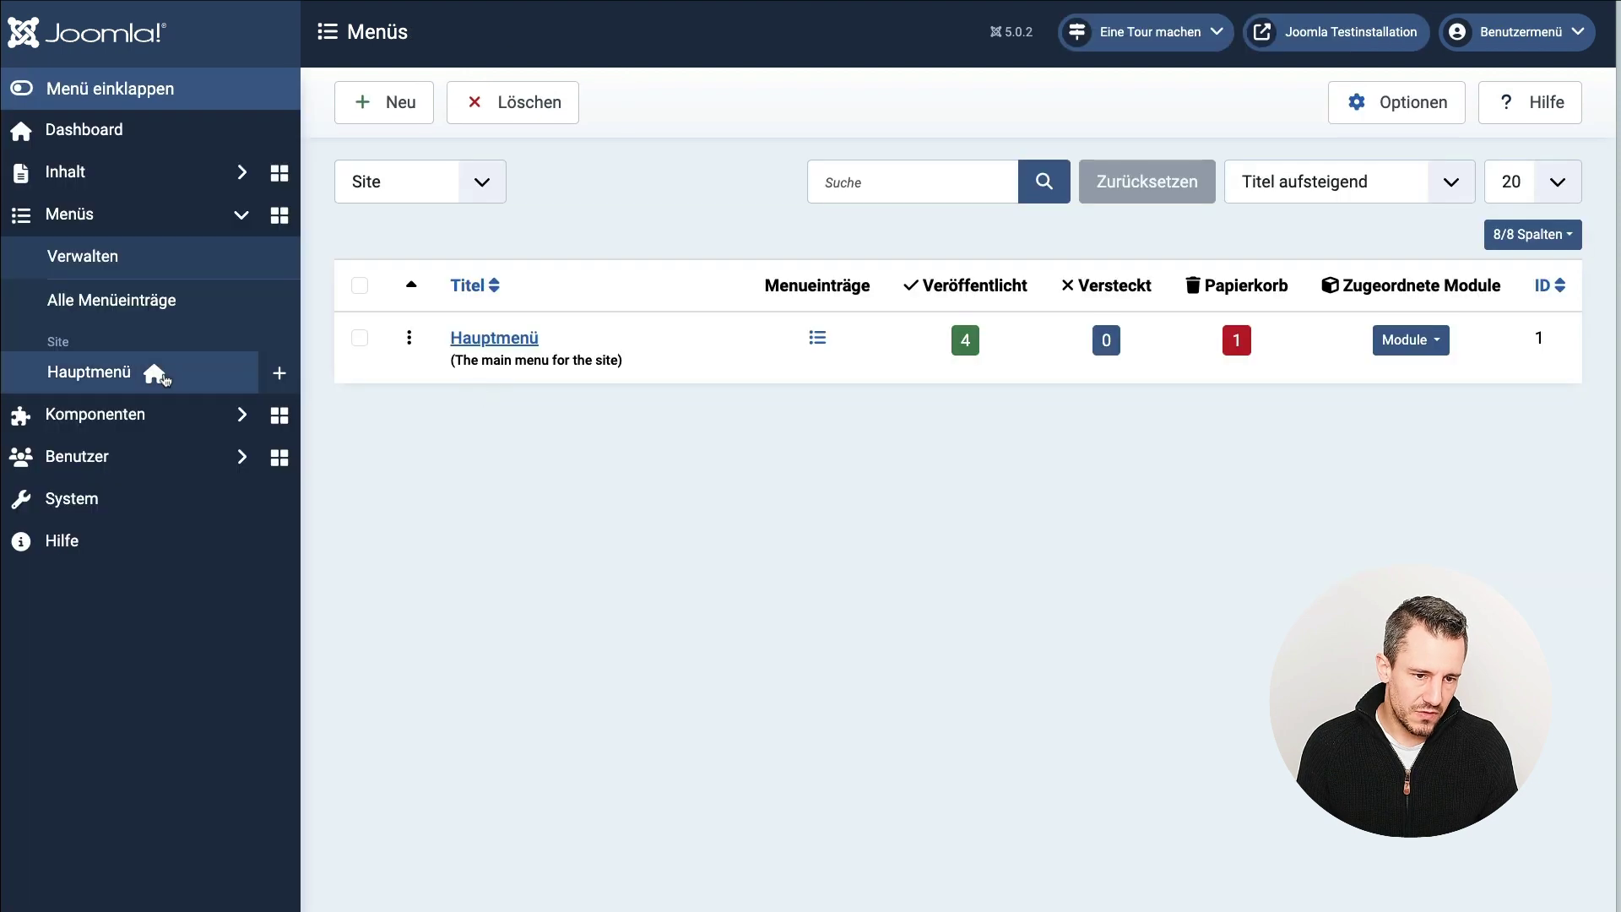
left_click(99, 380)
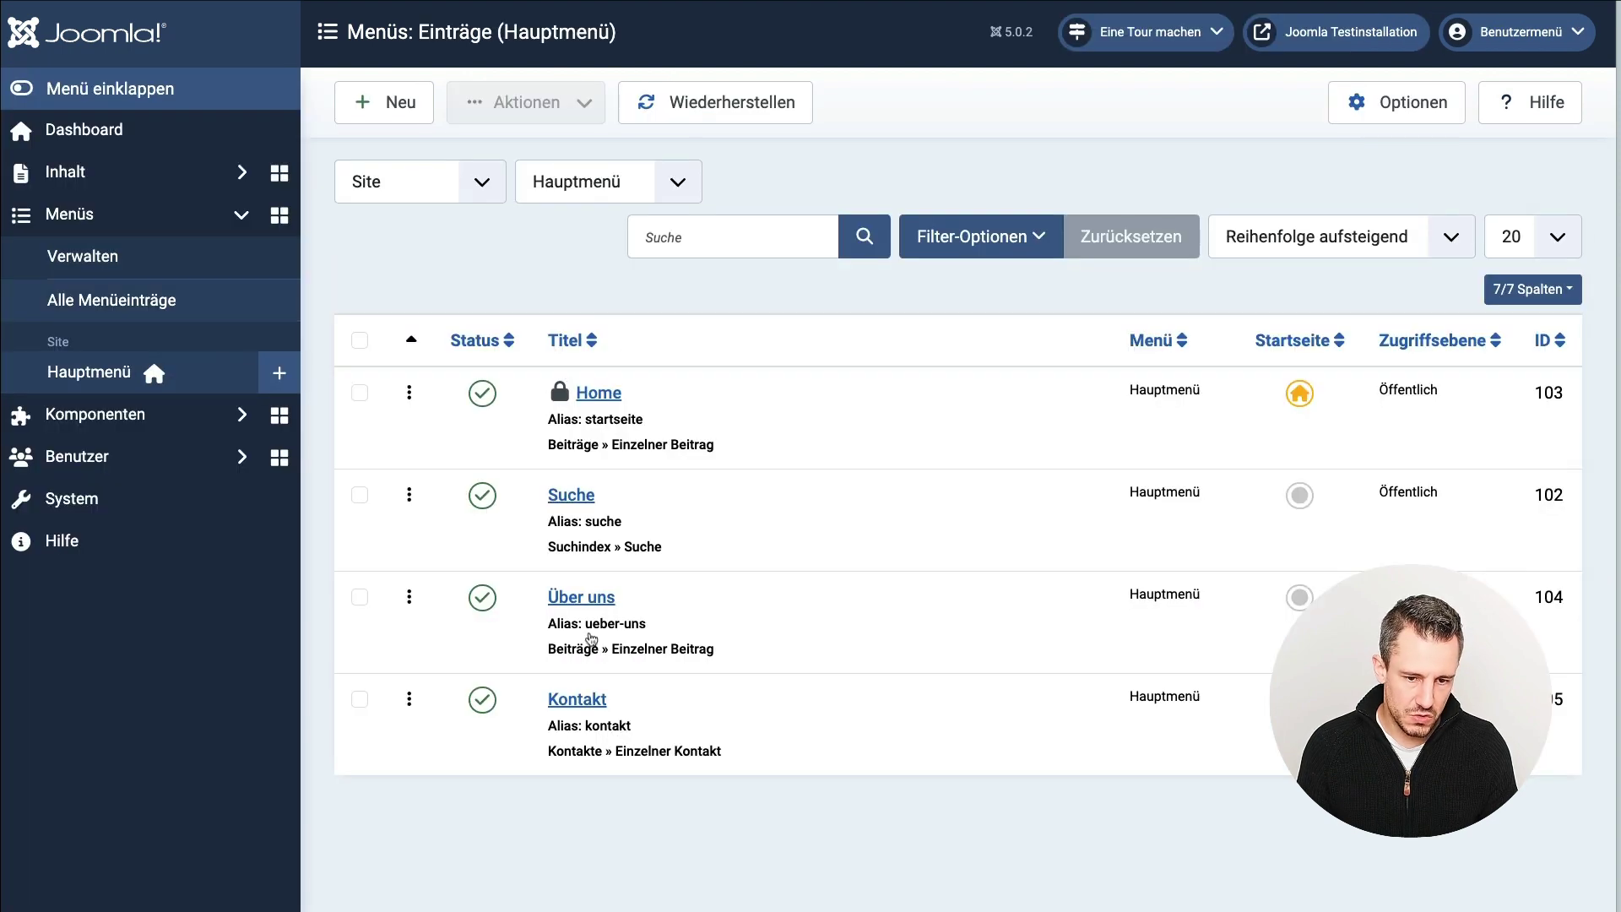
- Start a new menu from the menu management list, title it Footermenü and try to save it
left_click(89, 260)
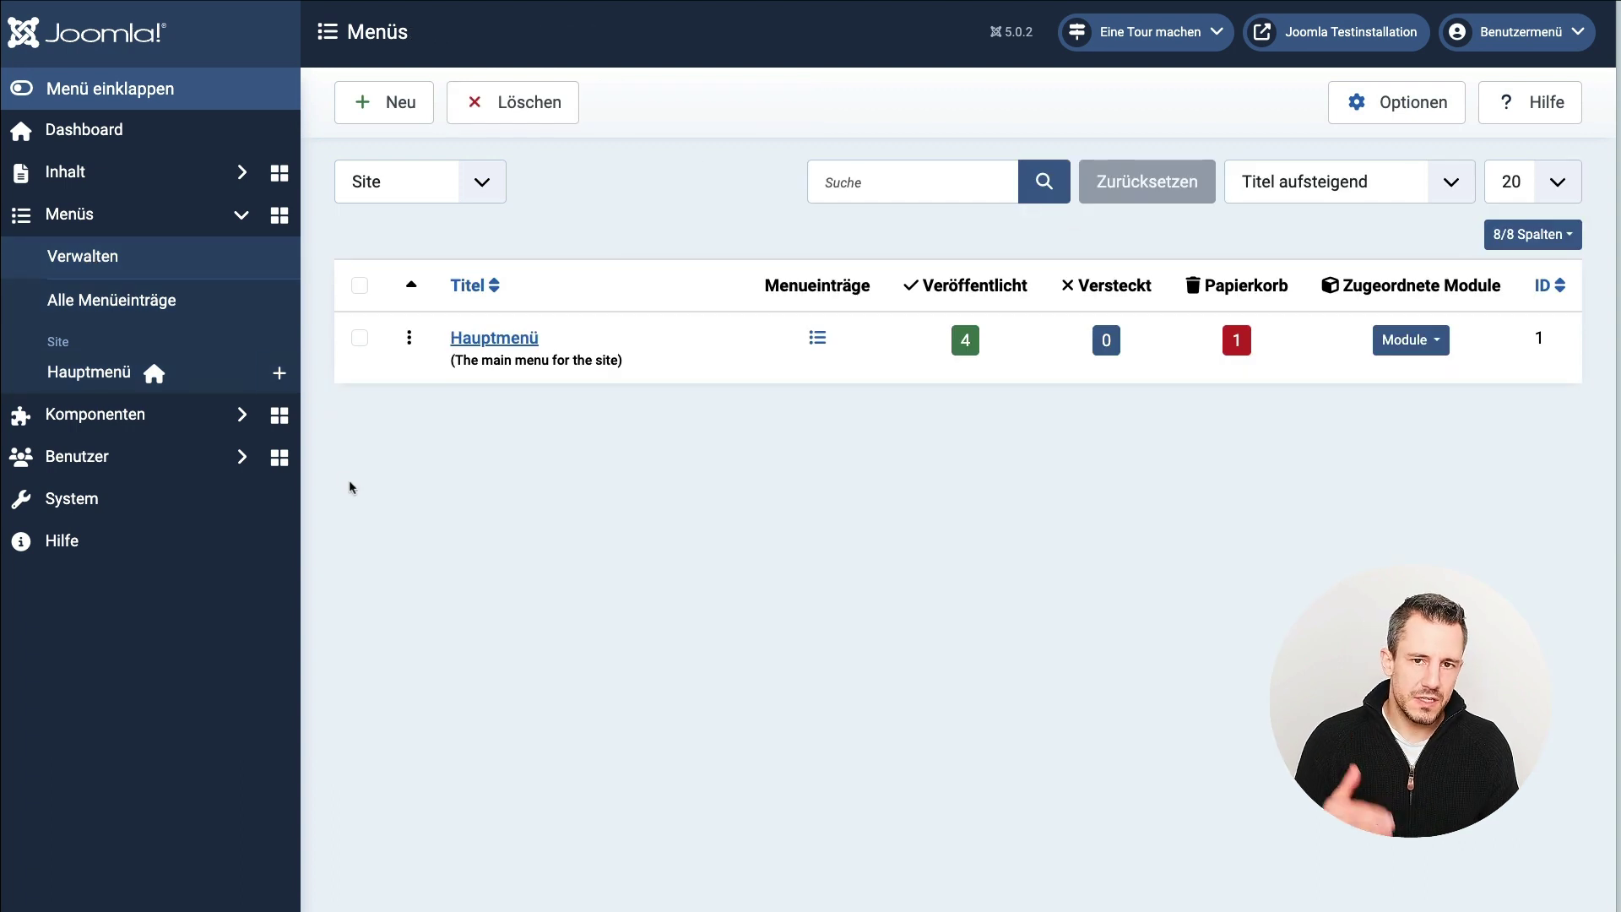
left_click(392, 108)
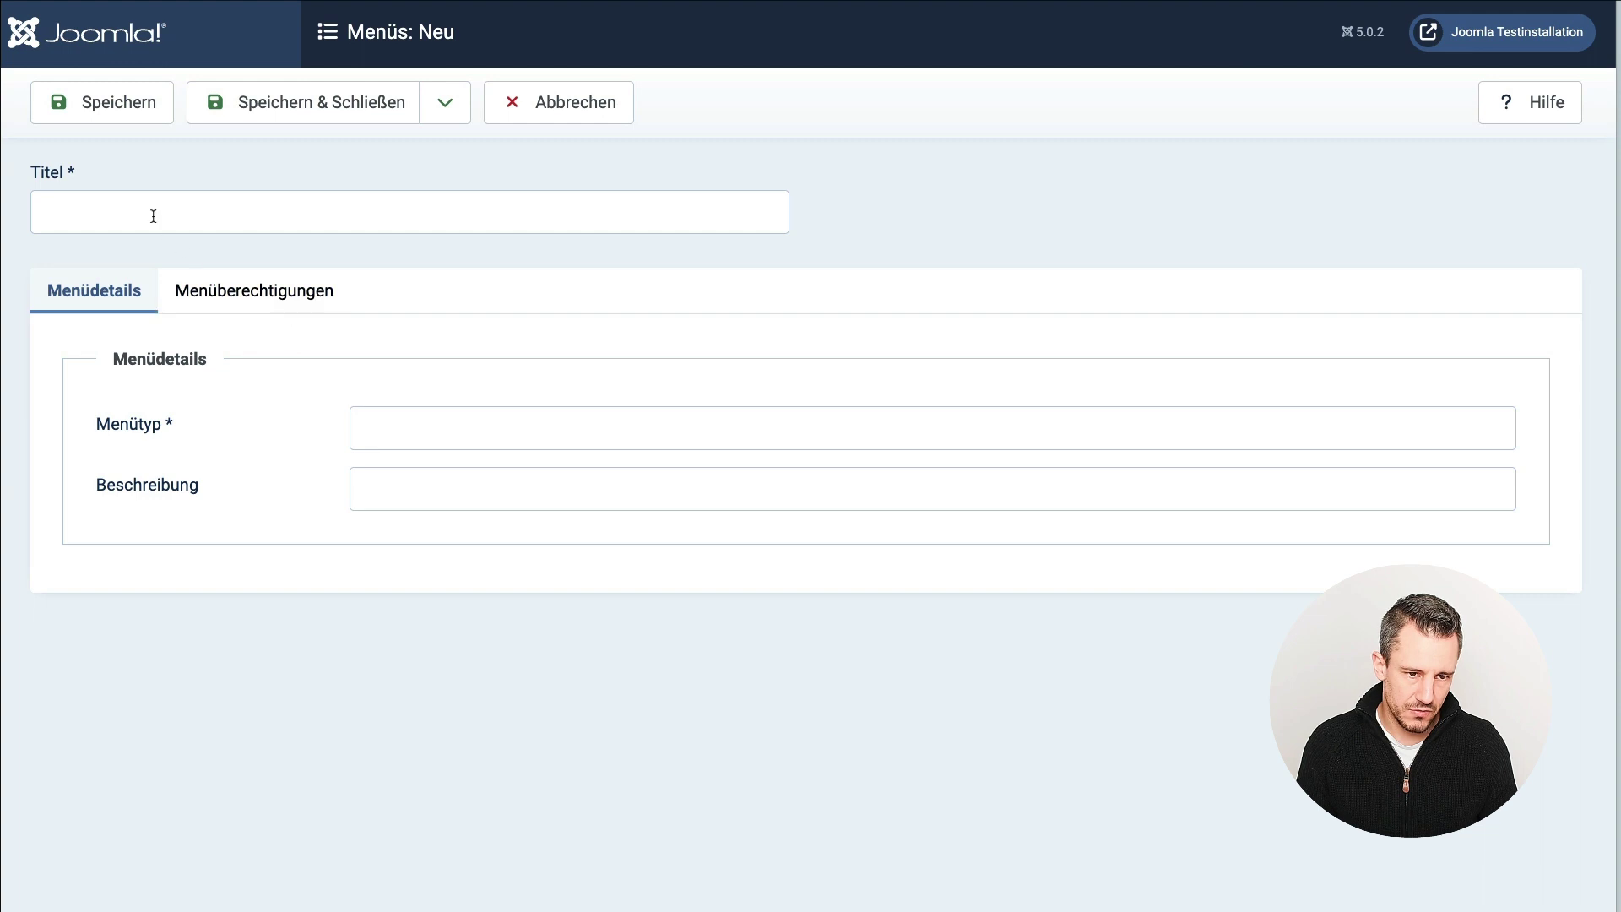
left_click(153, 216)
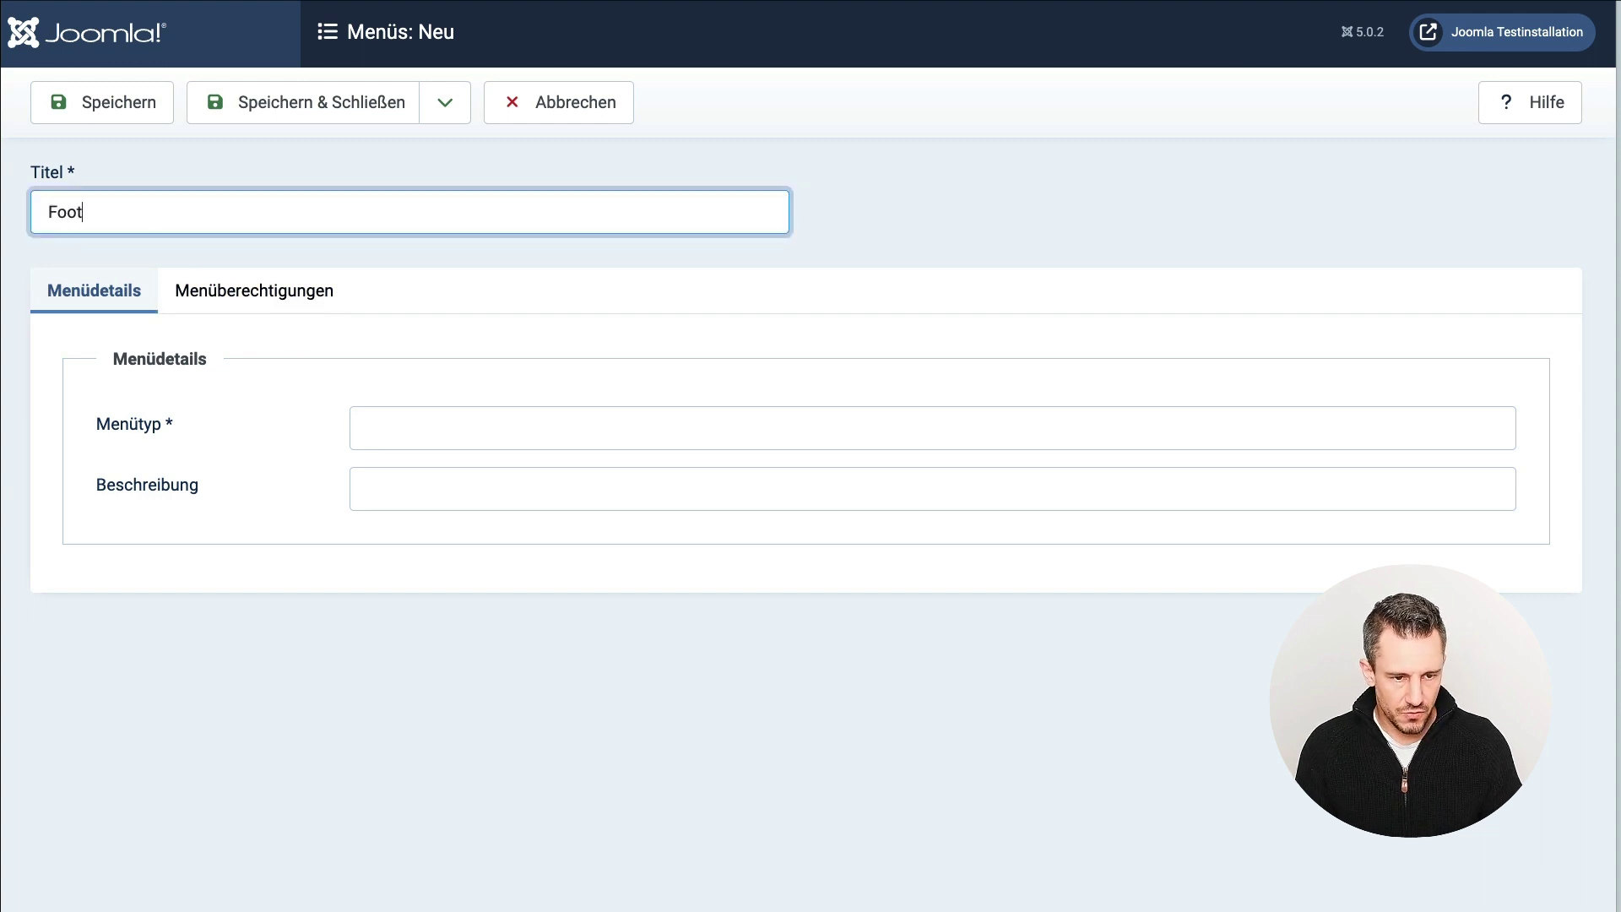
type("Footermenü")
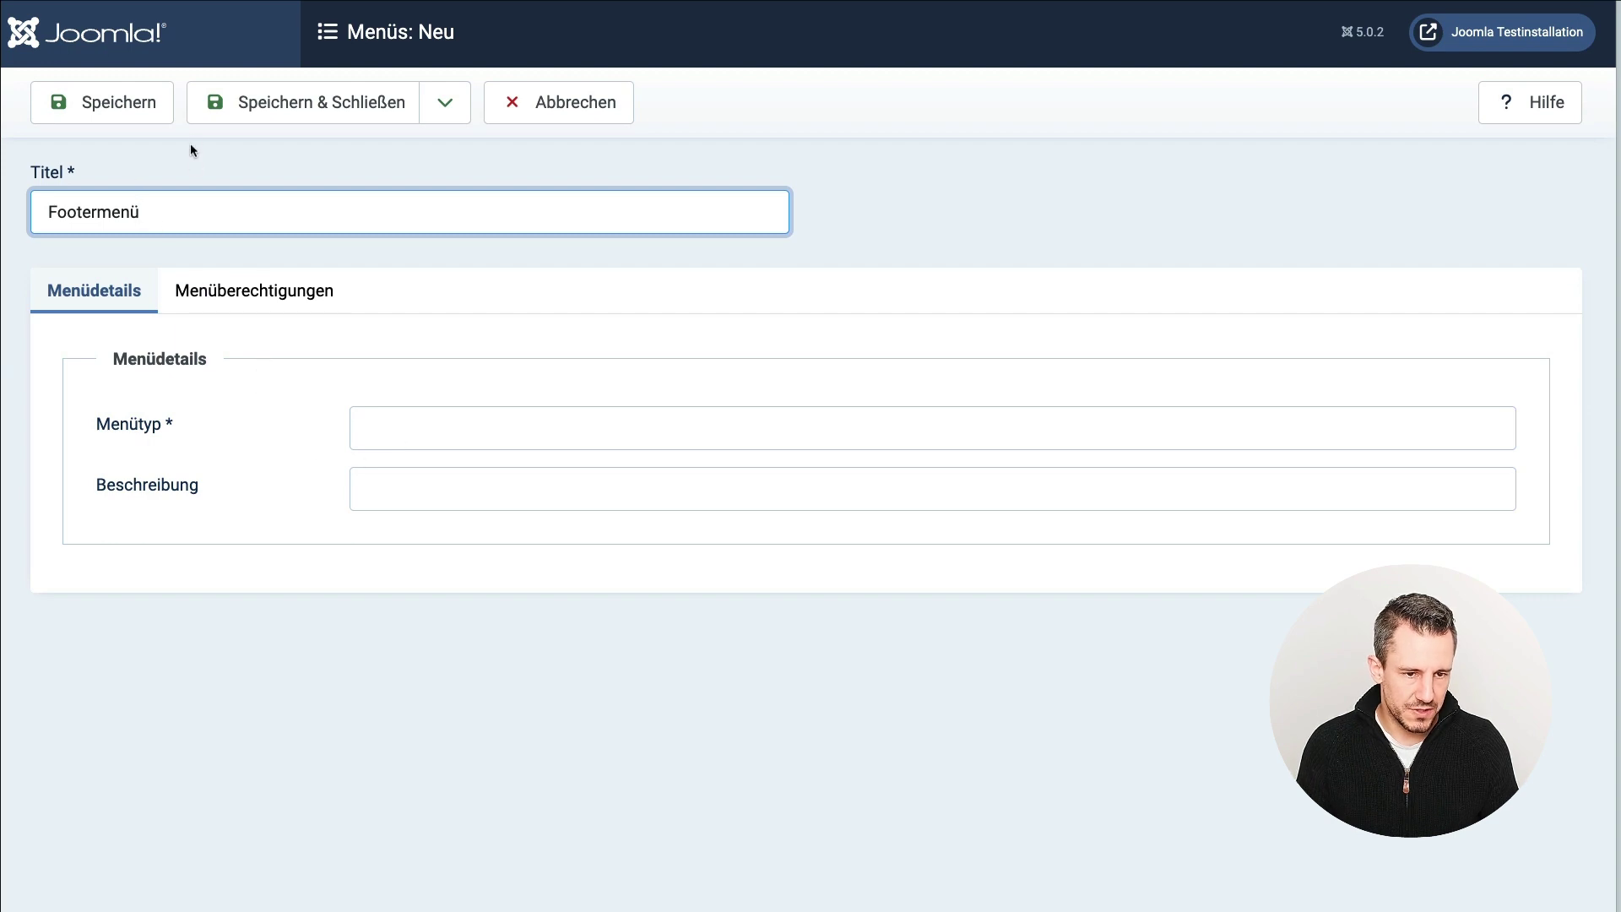
left_click(244, 109)
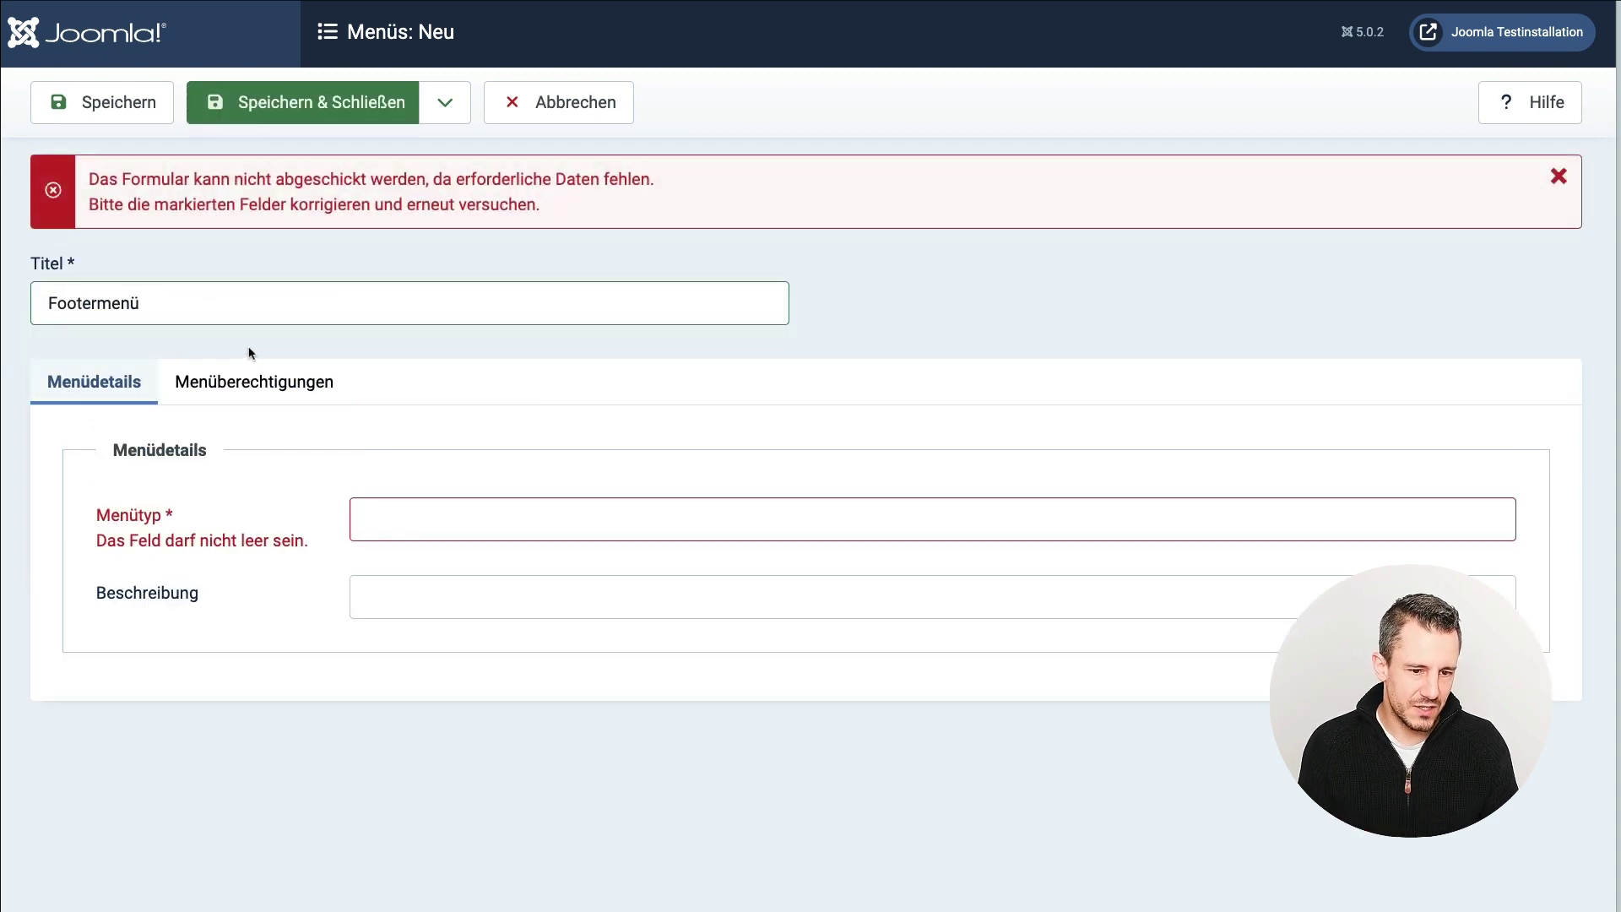
- Set the new menu's Menütyp to footer-menue, then save and close the menu
left_click_drag(96, 509, 316, 557)
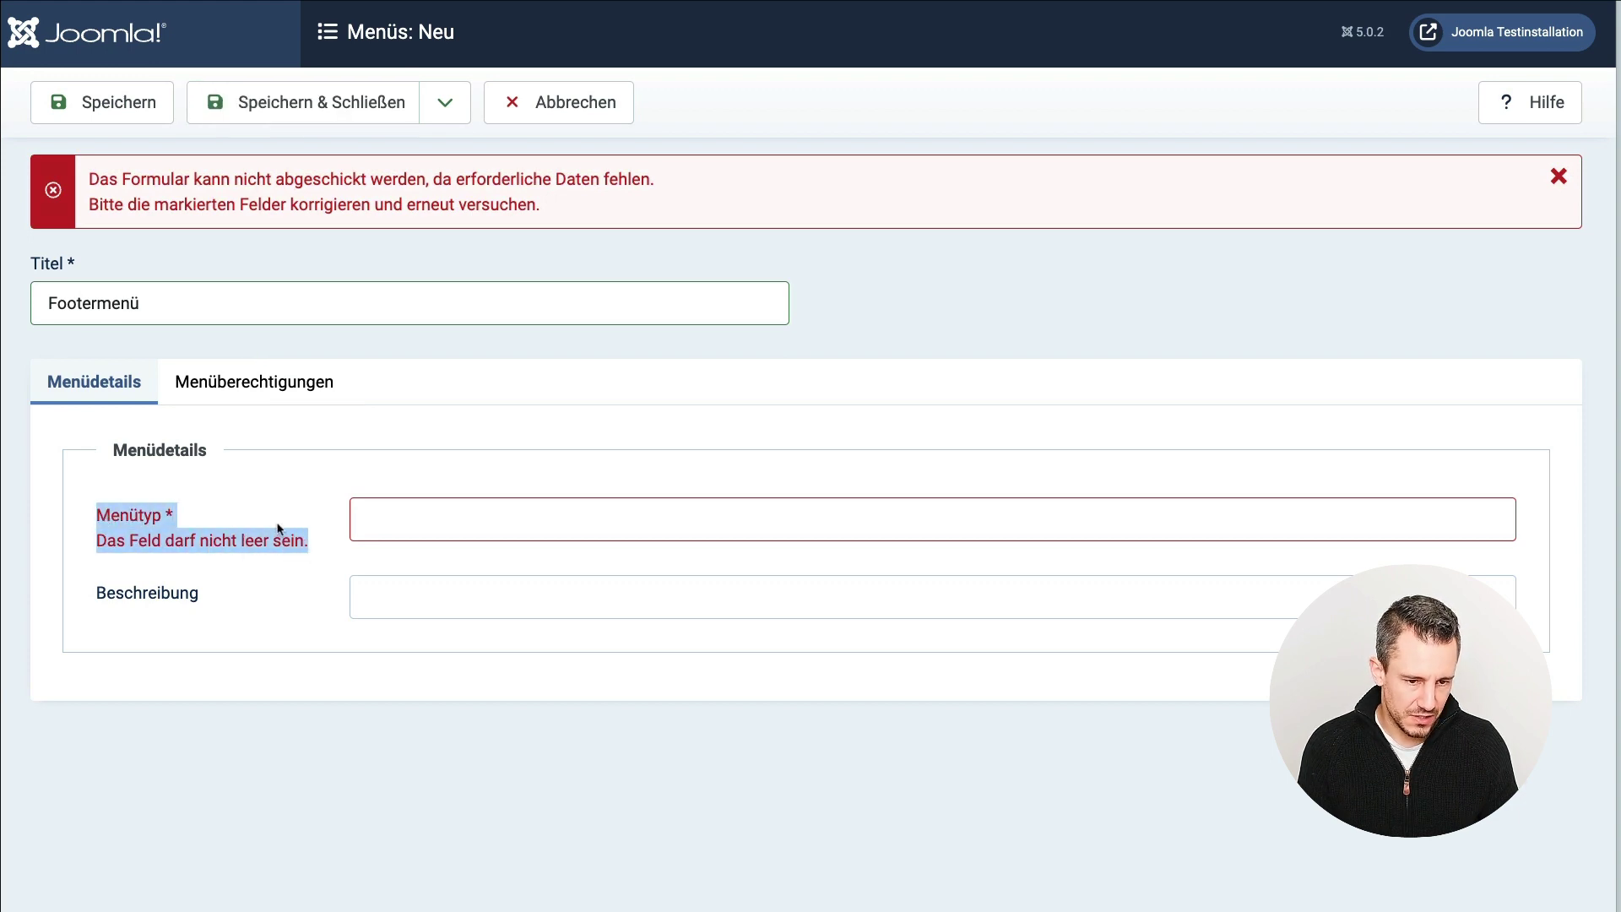
left_click(360, 524)
type("f")
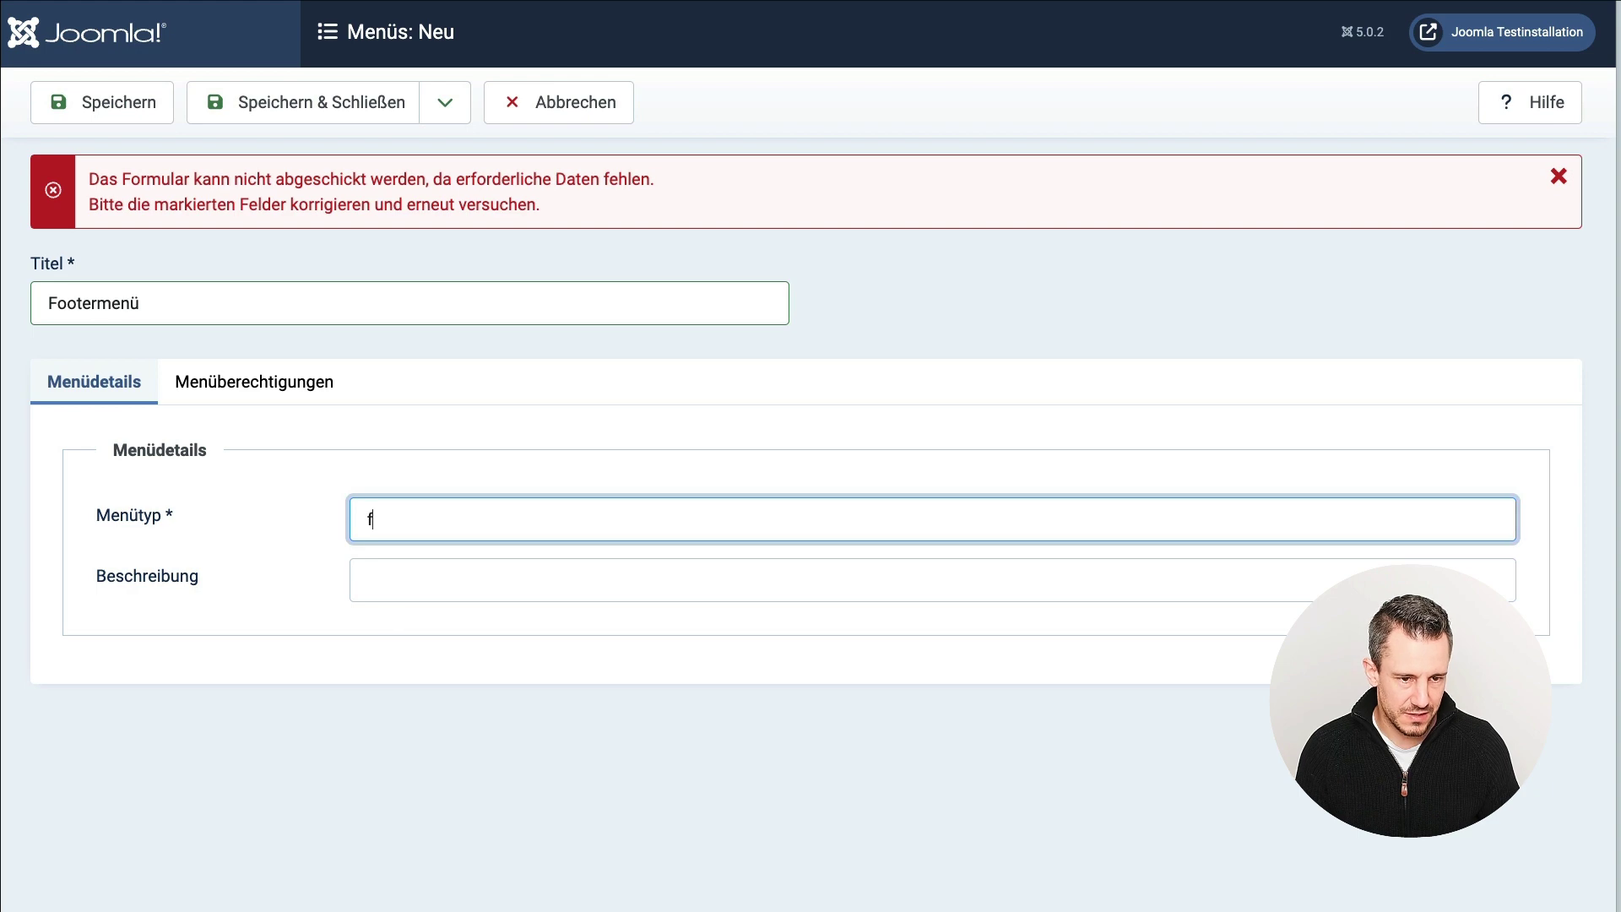
type("ooter-menue")
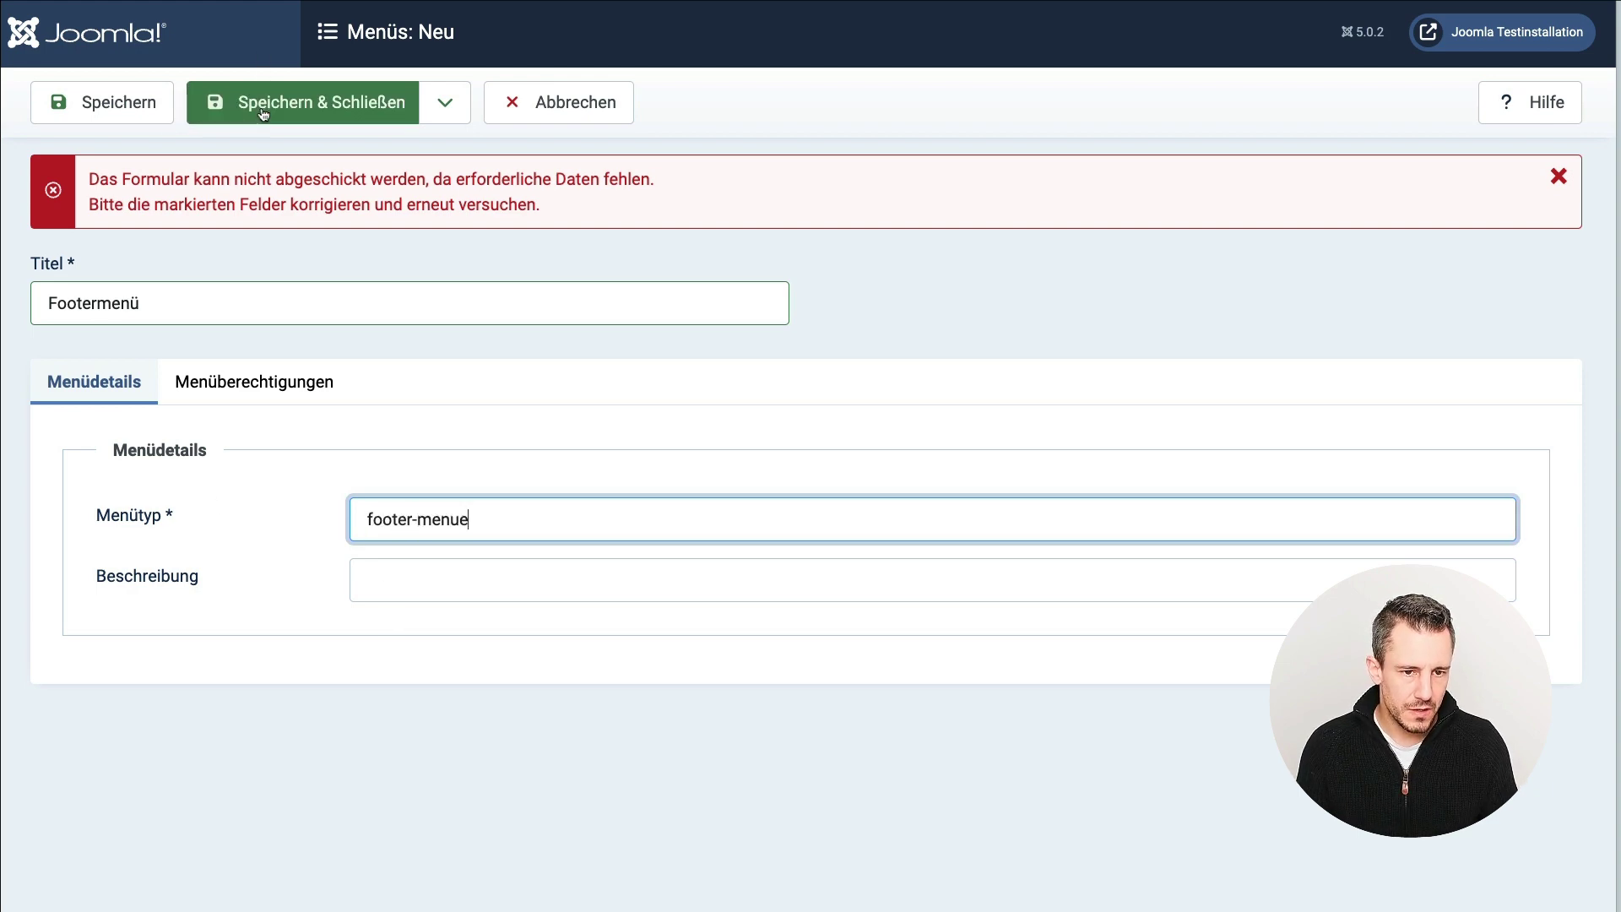
left_click(268, 106)
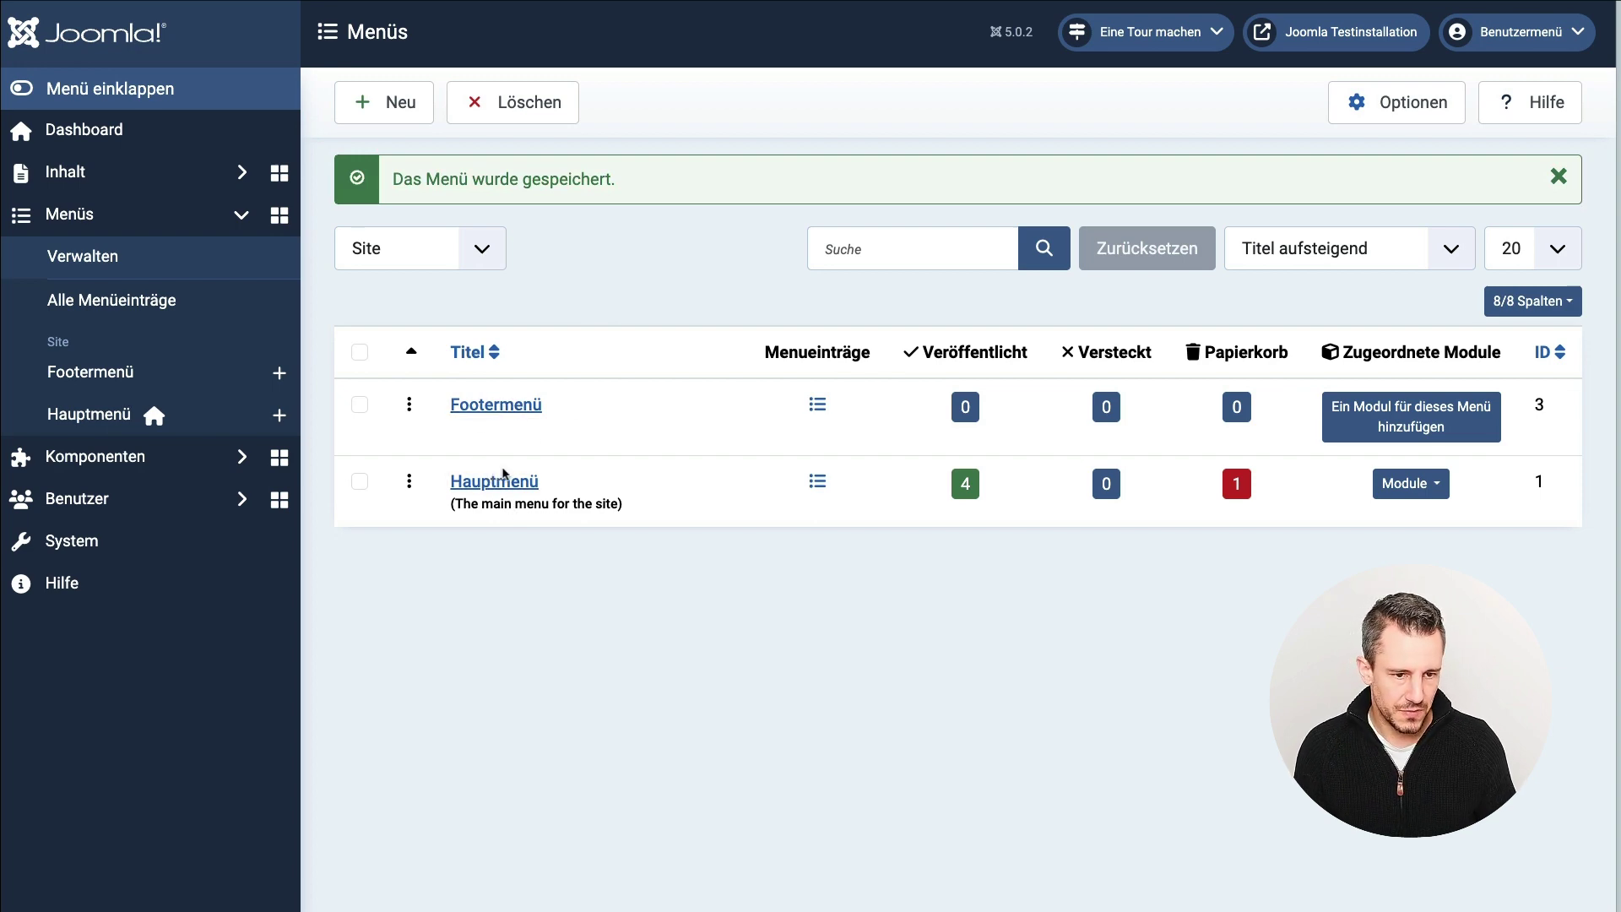
- Start a new menu entry in the Footermenü and title it Impressum
left_click(78, 374)
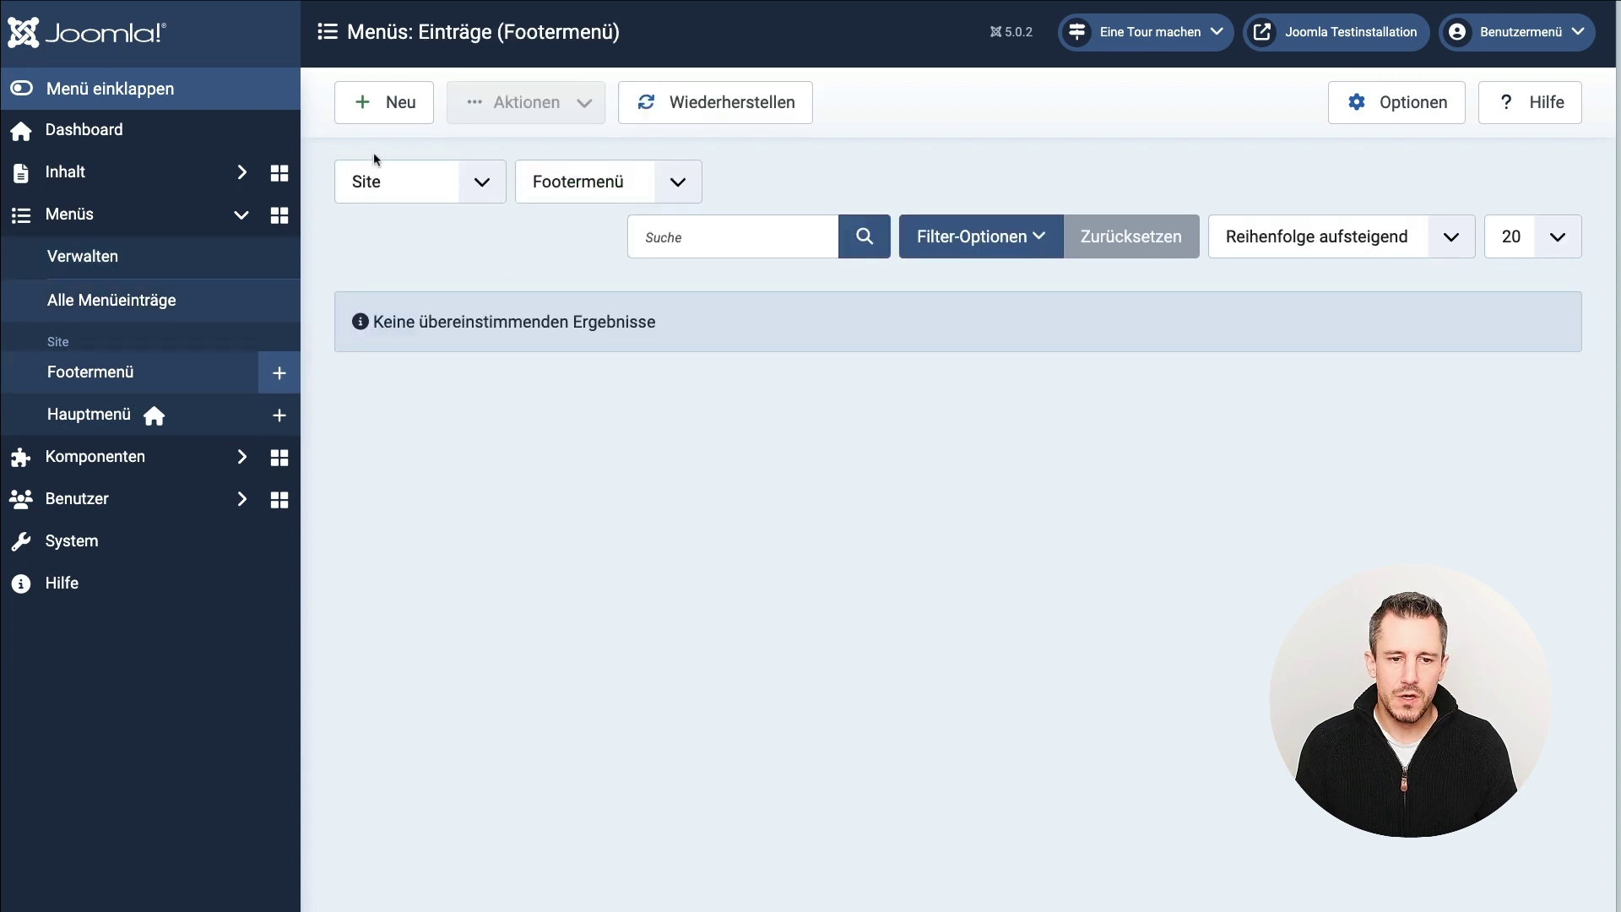
left_click(375, 118)
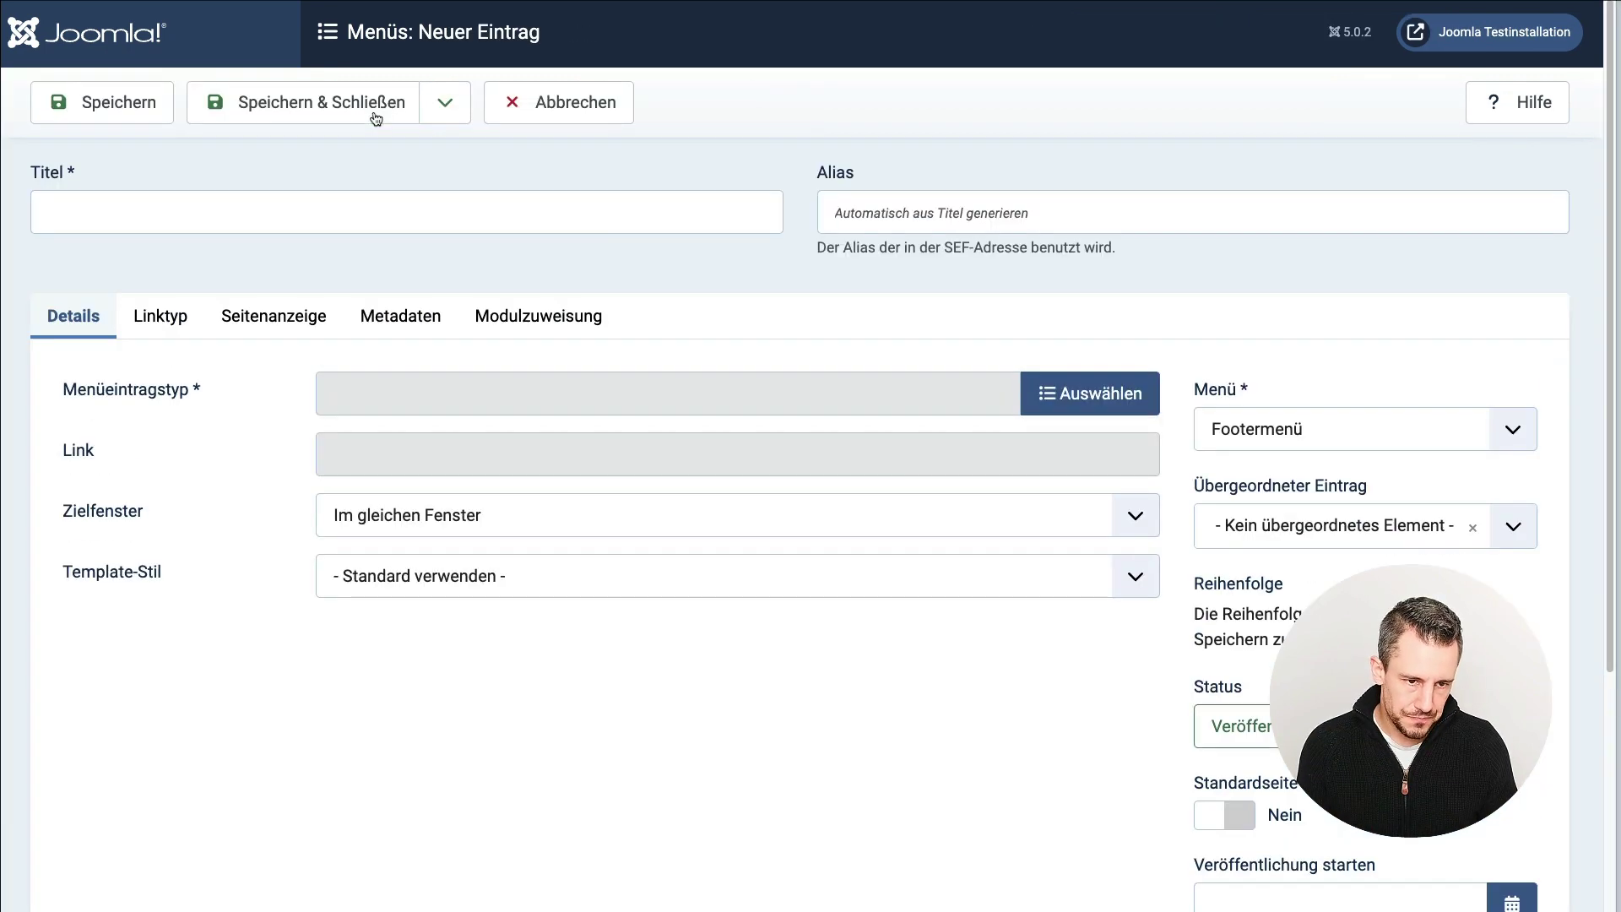
left_click(189, 231)
type("Impressum")
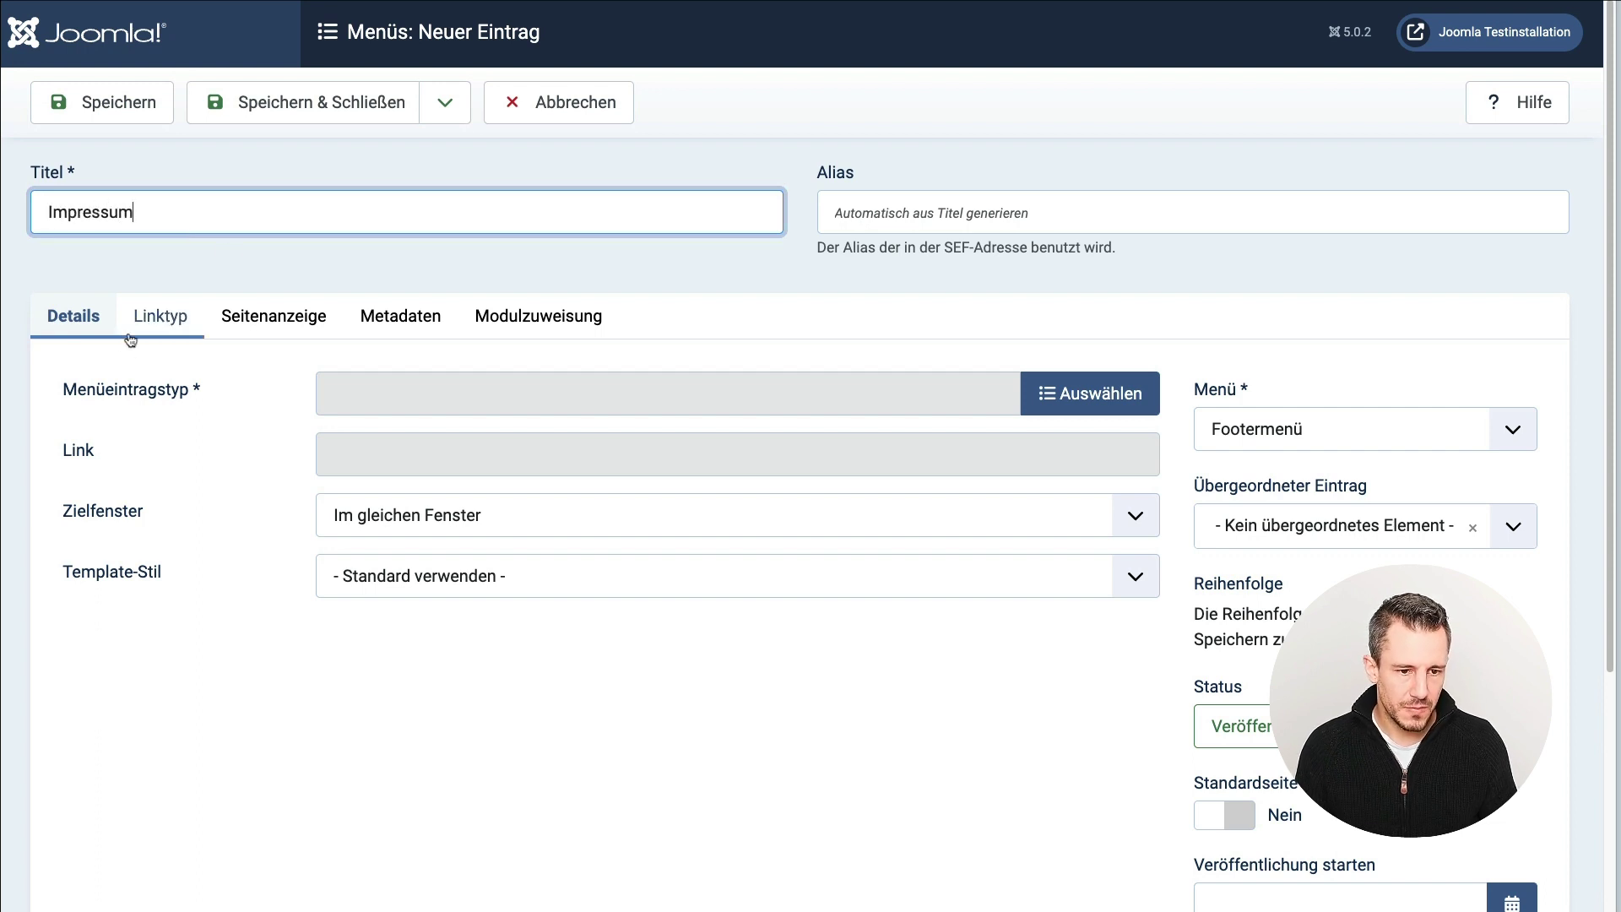
- Set the Impressum entry's Menüeintragstyp to Einzelner Beitrag from the Beiträge group
left_click(1055, 393)
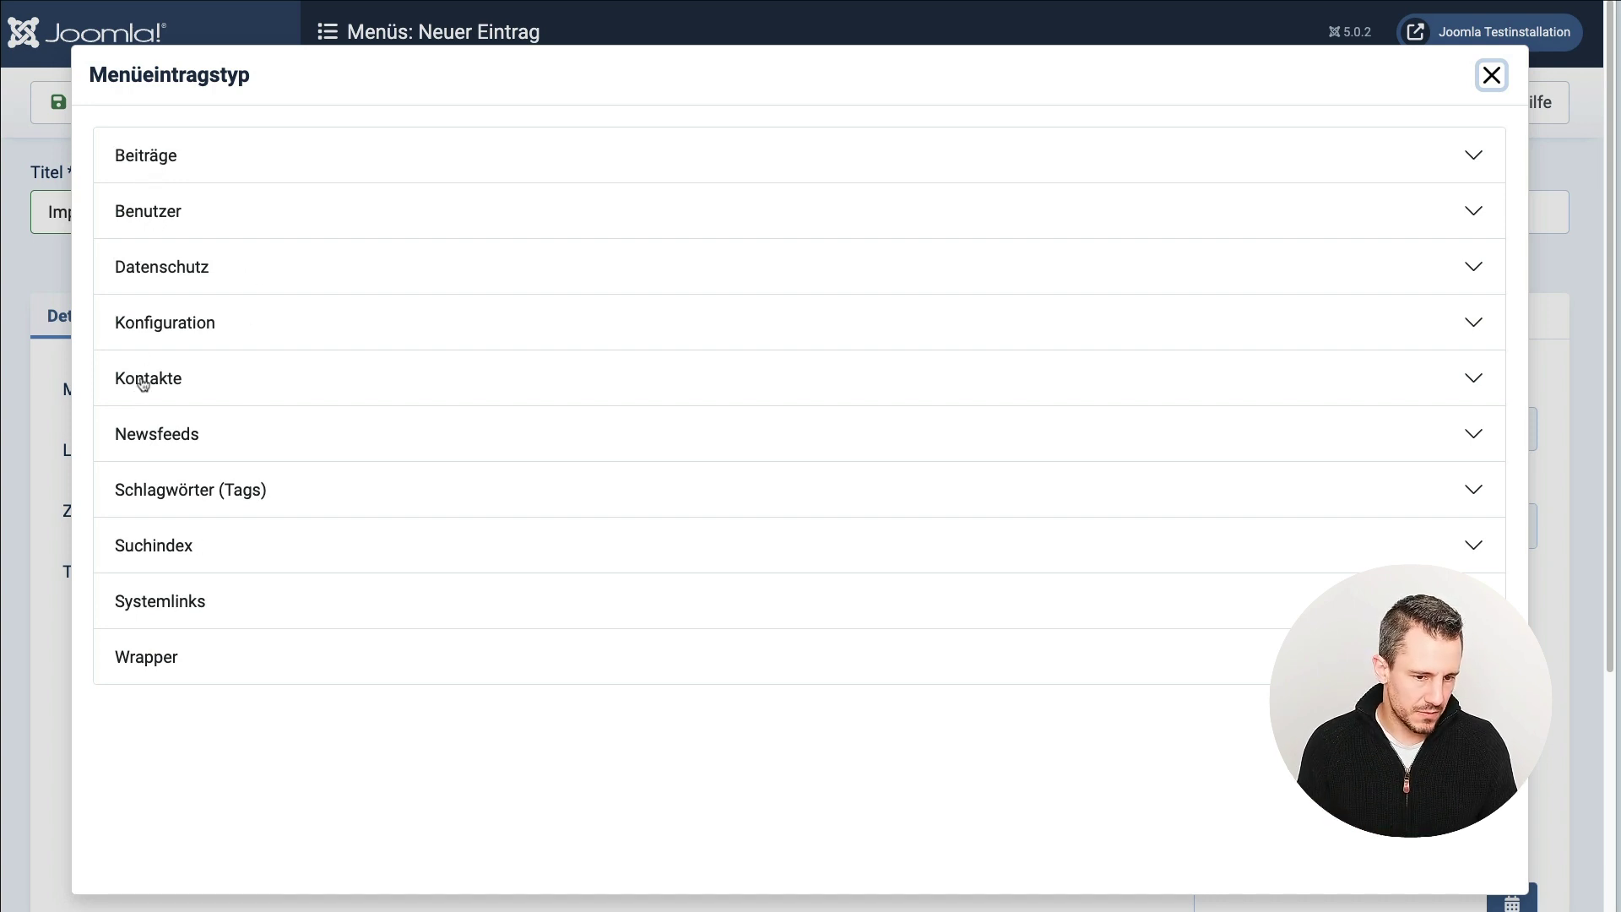
left_click(167, 155)
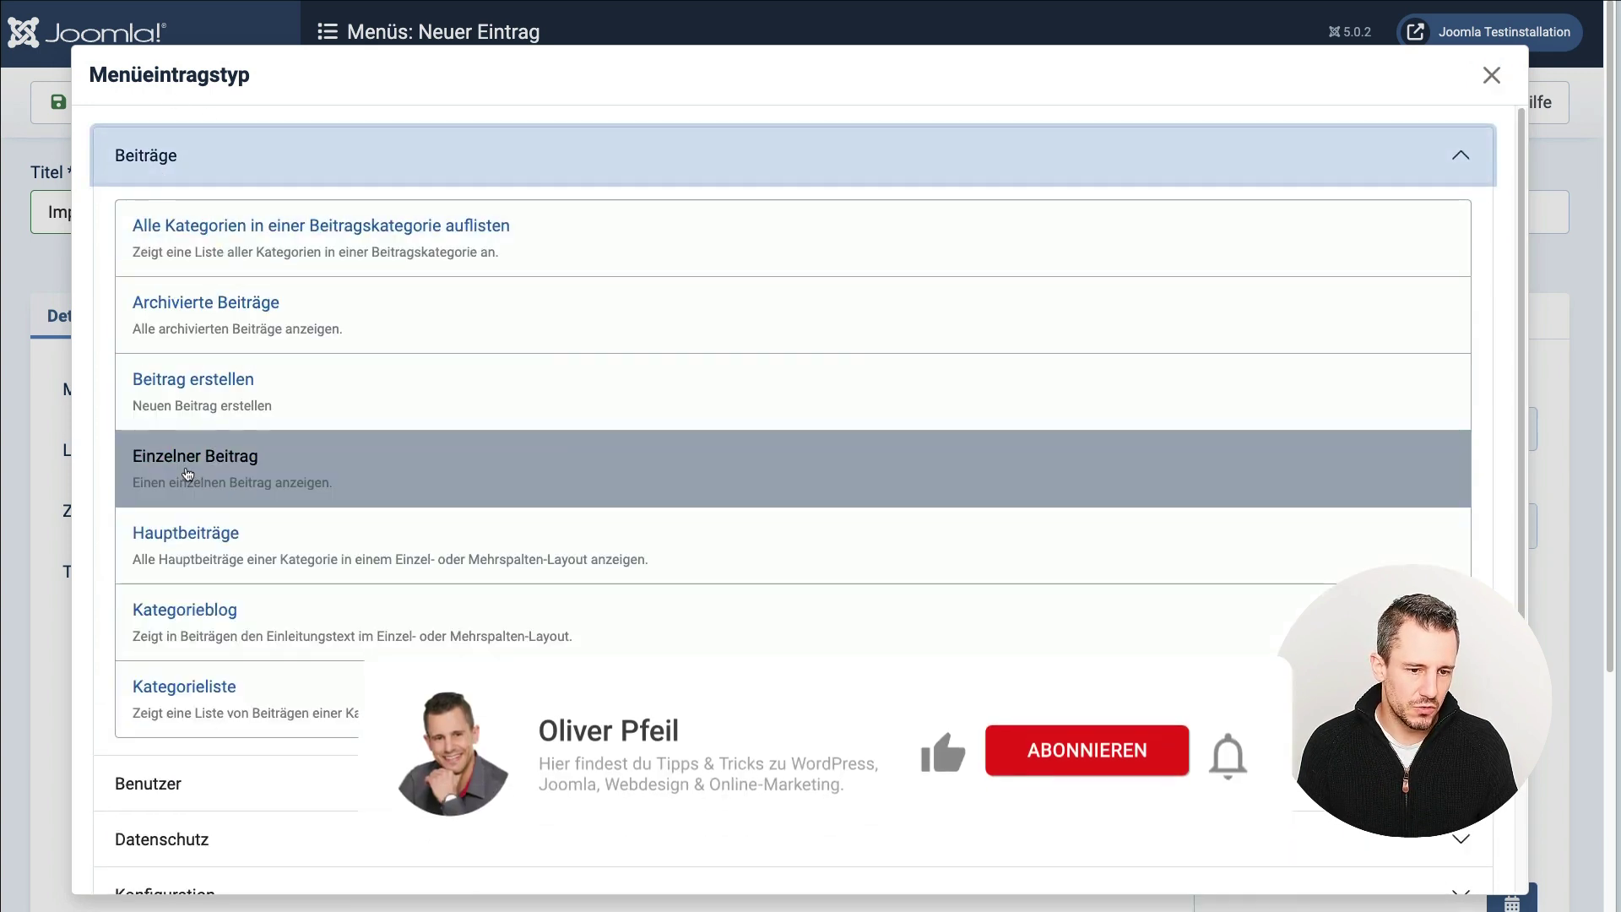
left_click(178, 461)
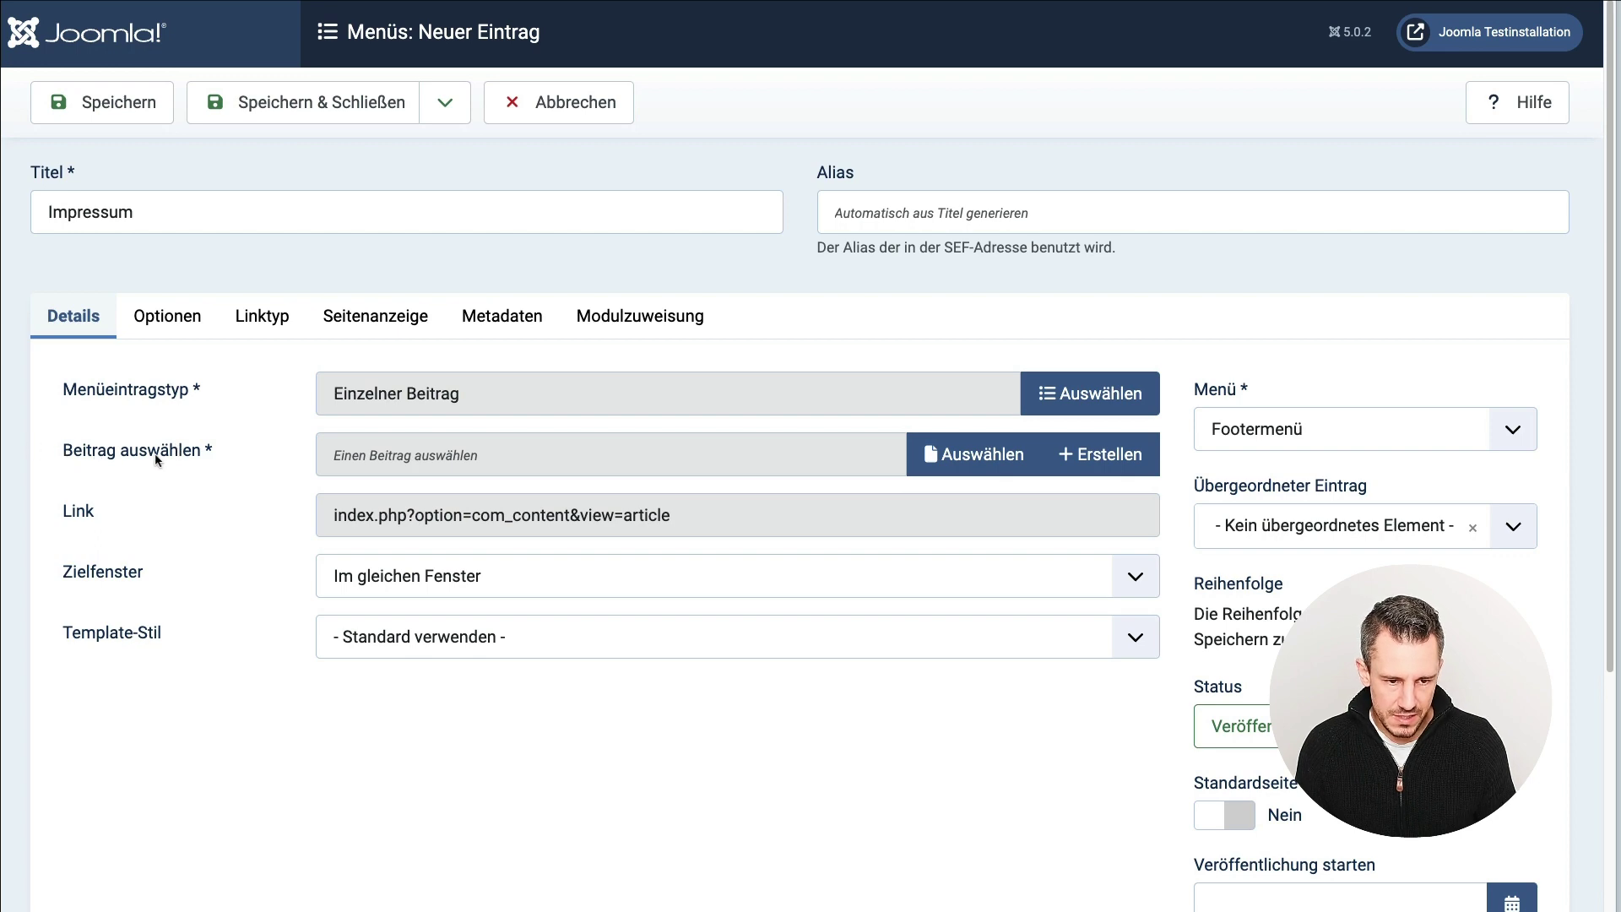
- Link the Impressum entry to the article Über uns, then save and close the entry
left_click(962, 462)
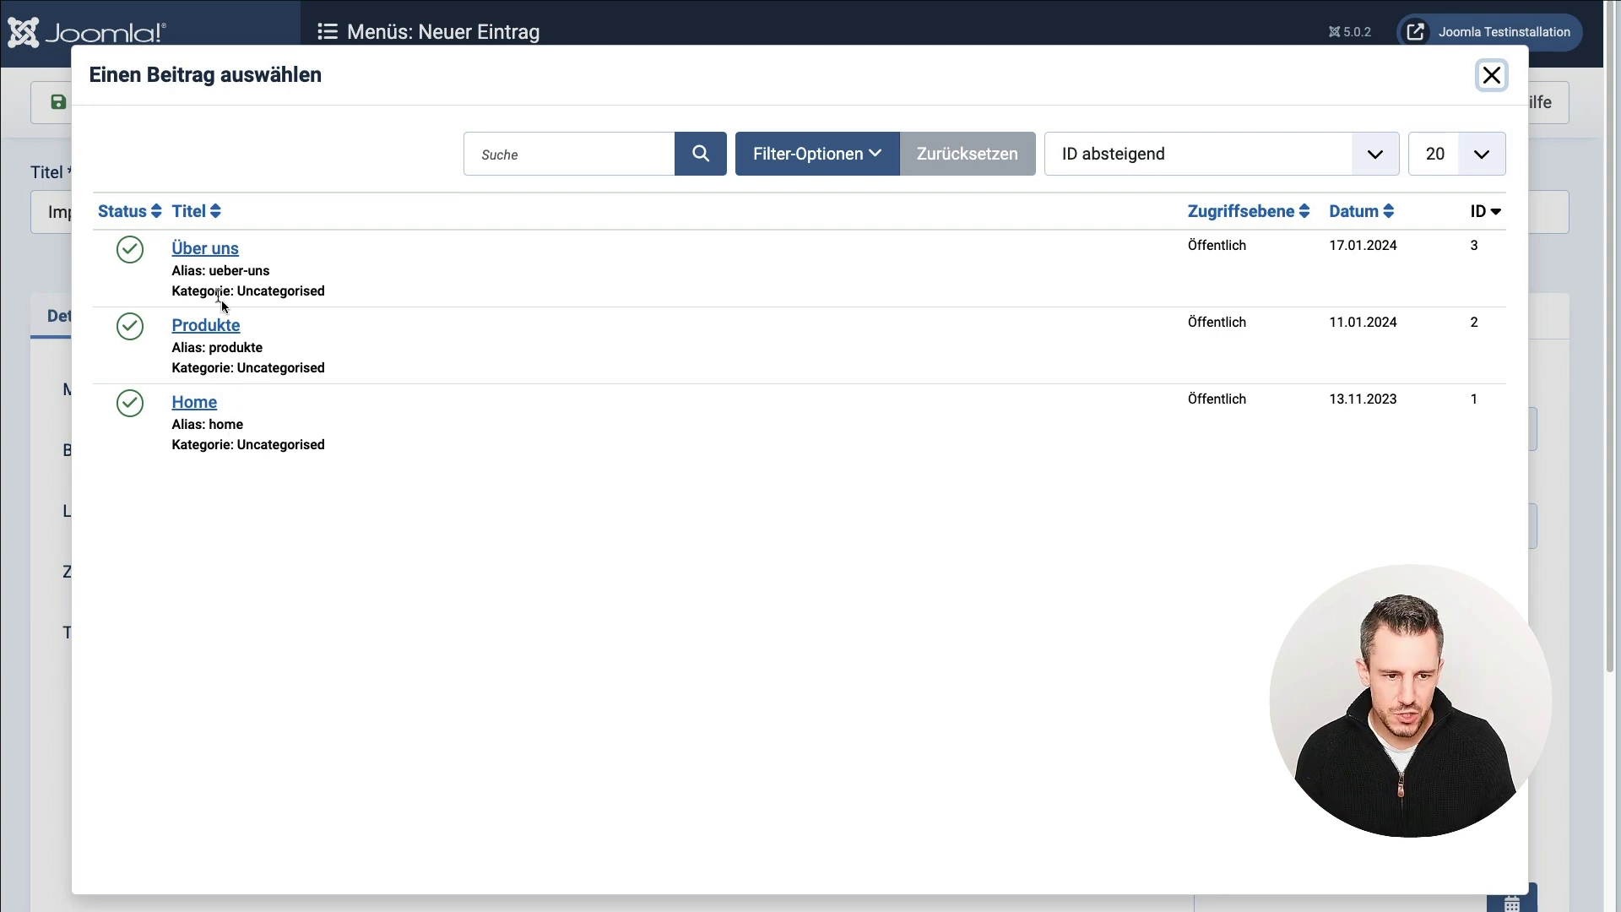
left_click(205, 249)
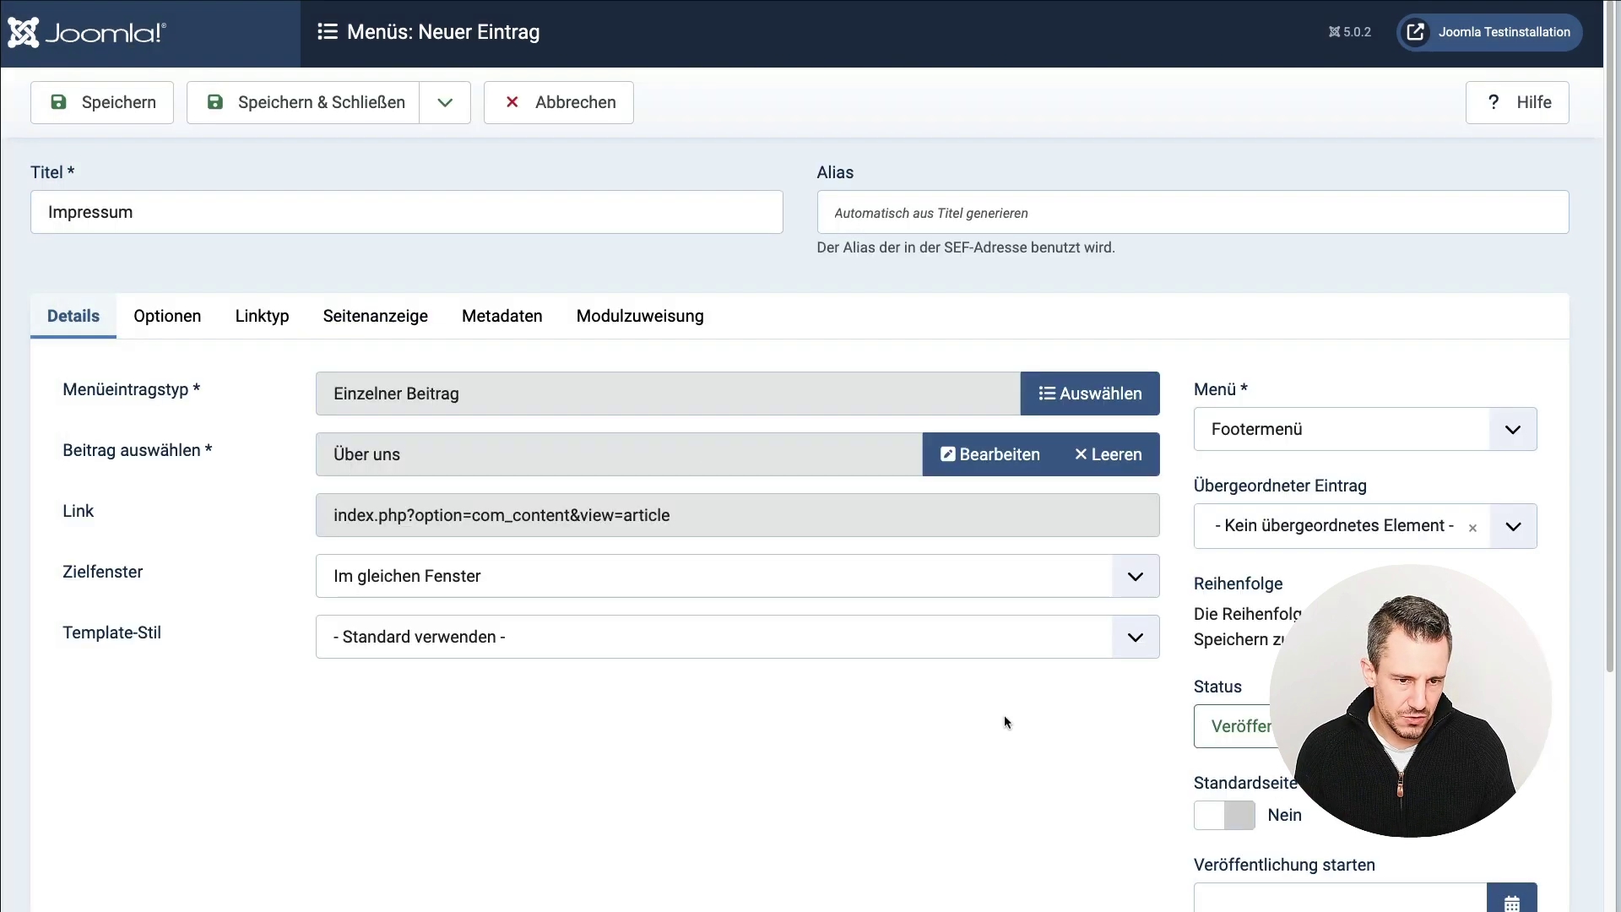
left_click(254, 102)
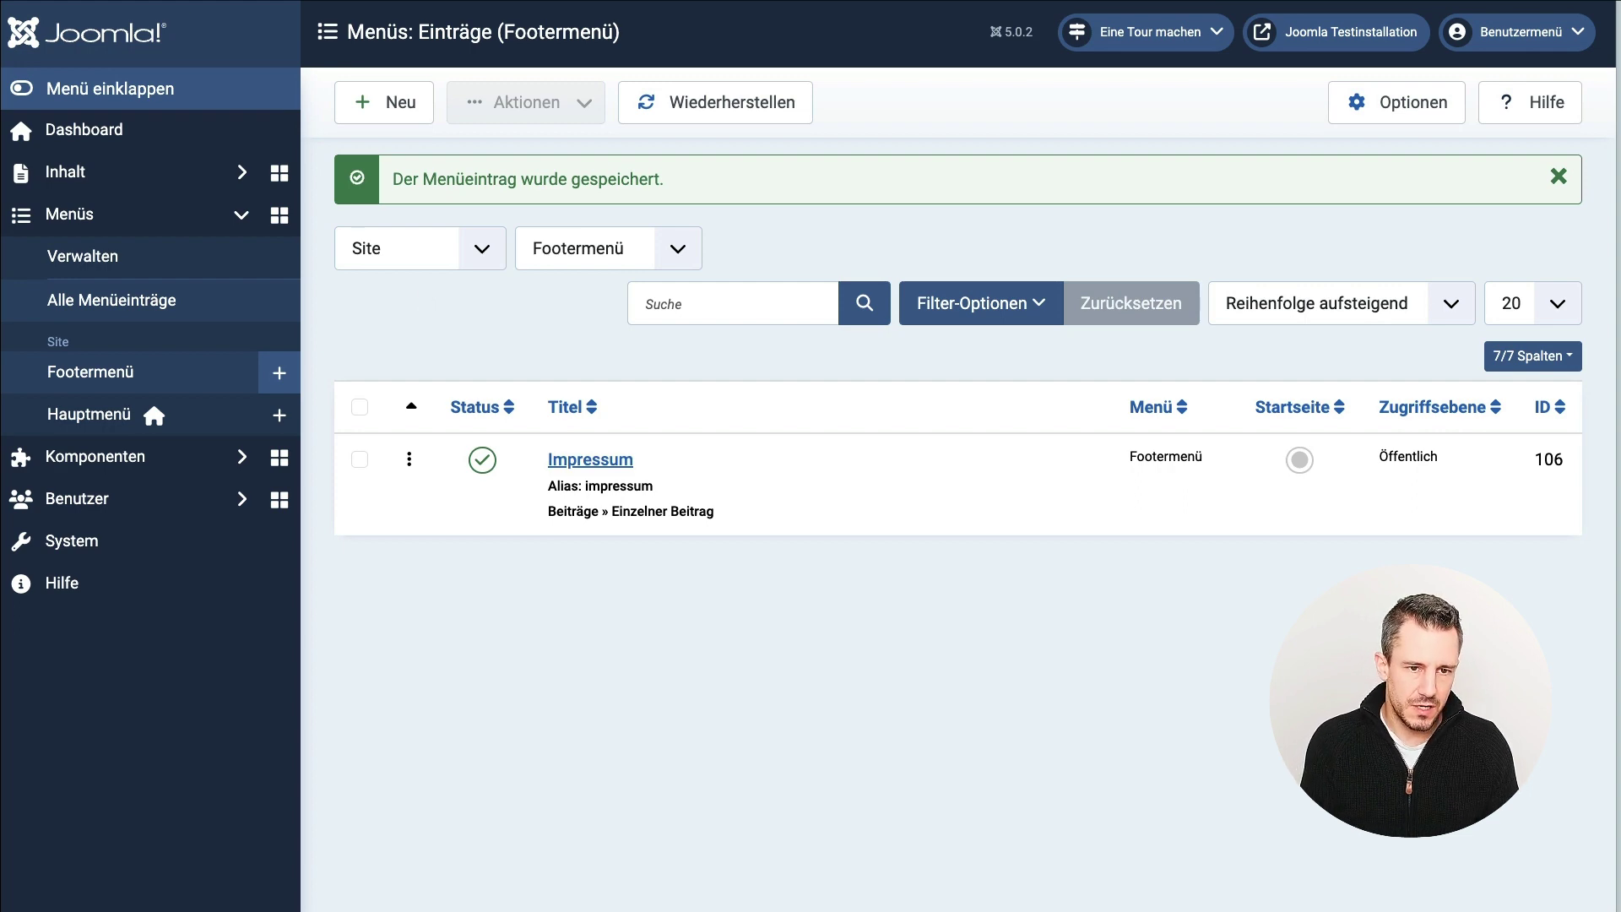
- Start a new site module of the type Navigation – Menü
key("ctrl+t")
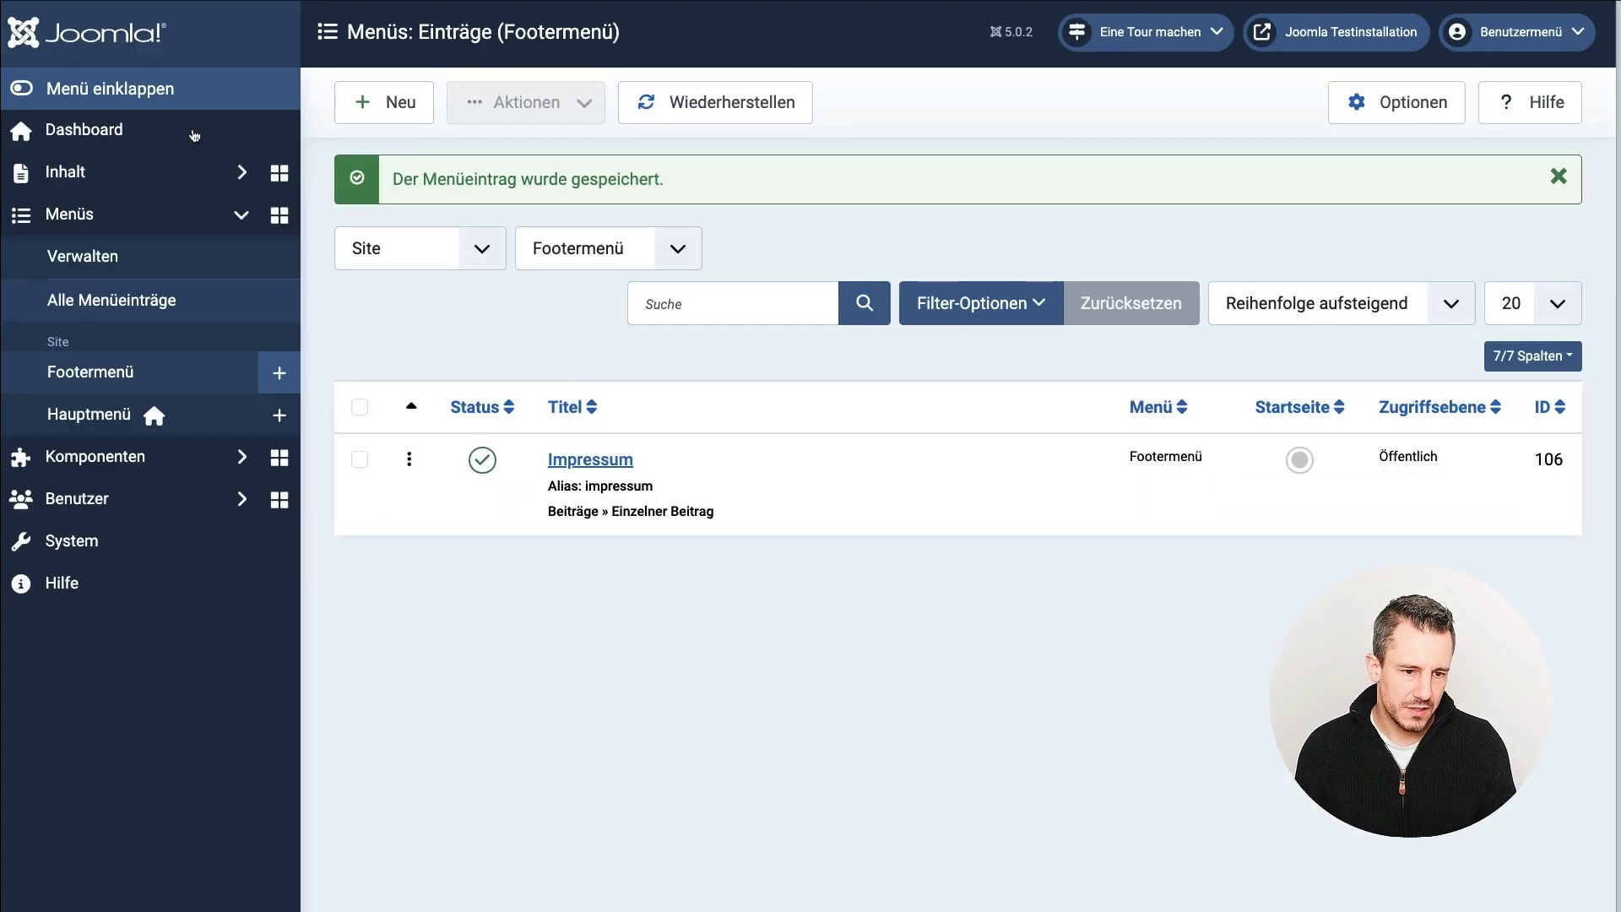
left_click(77, 272)
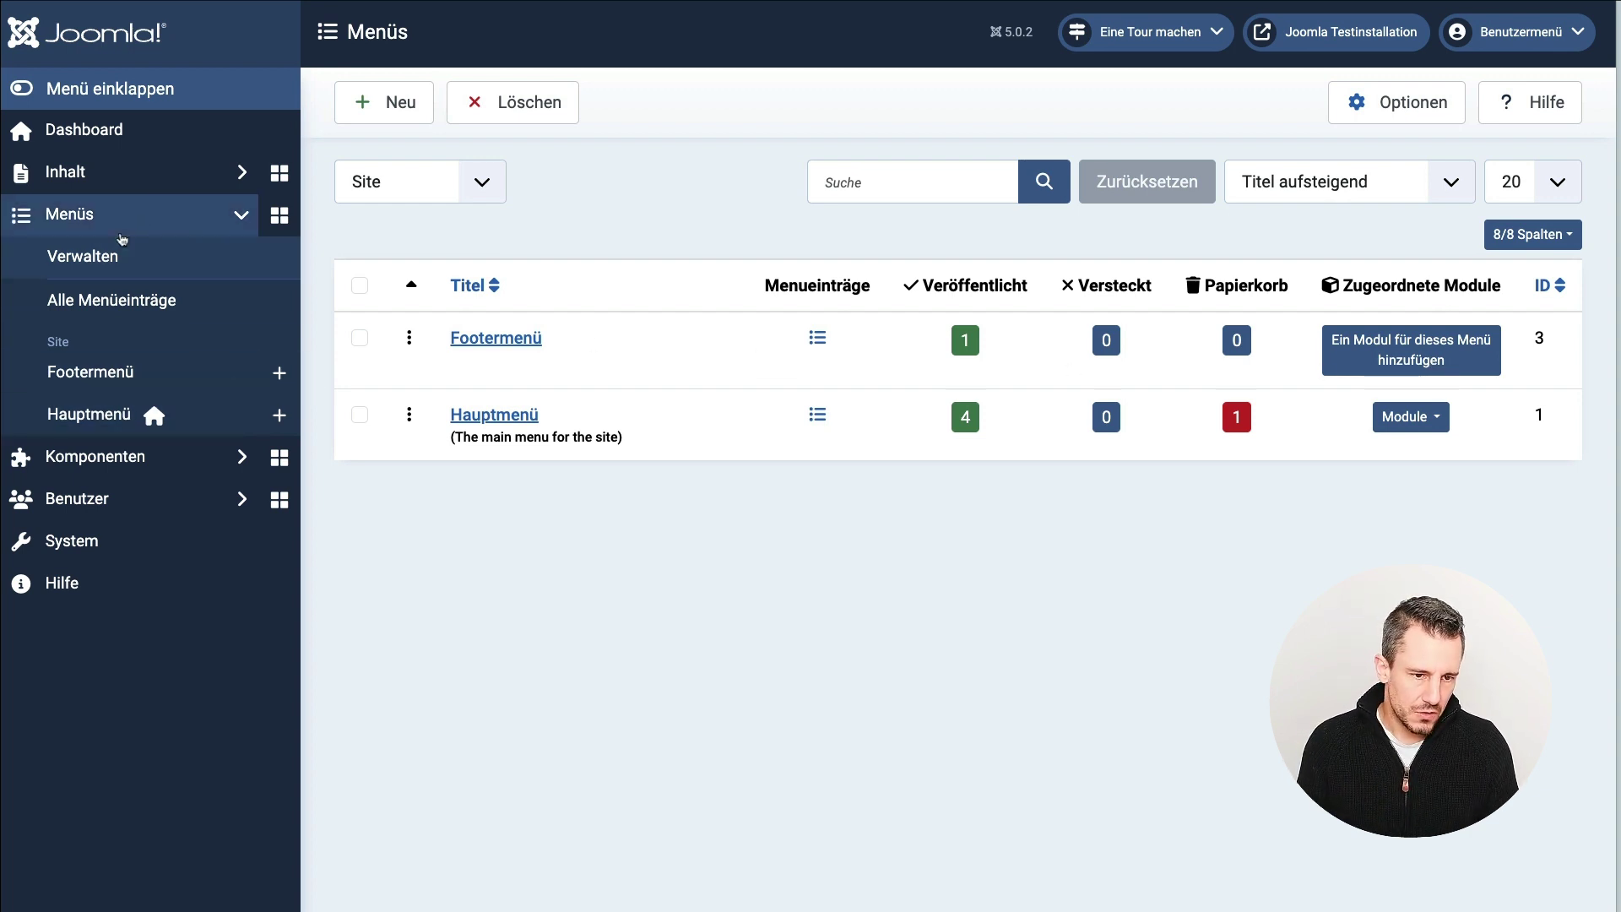
left_click(67, 173)
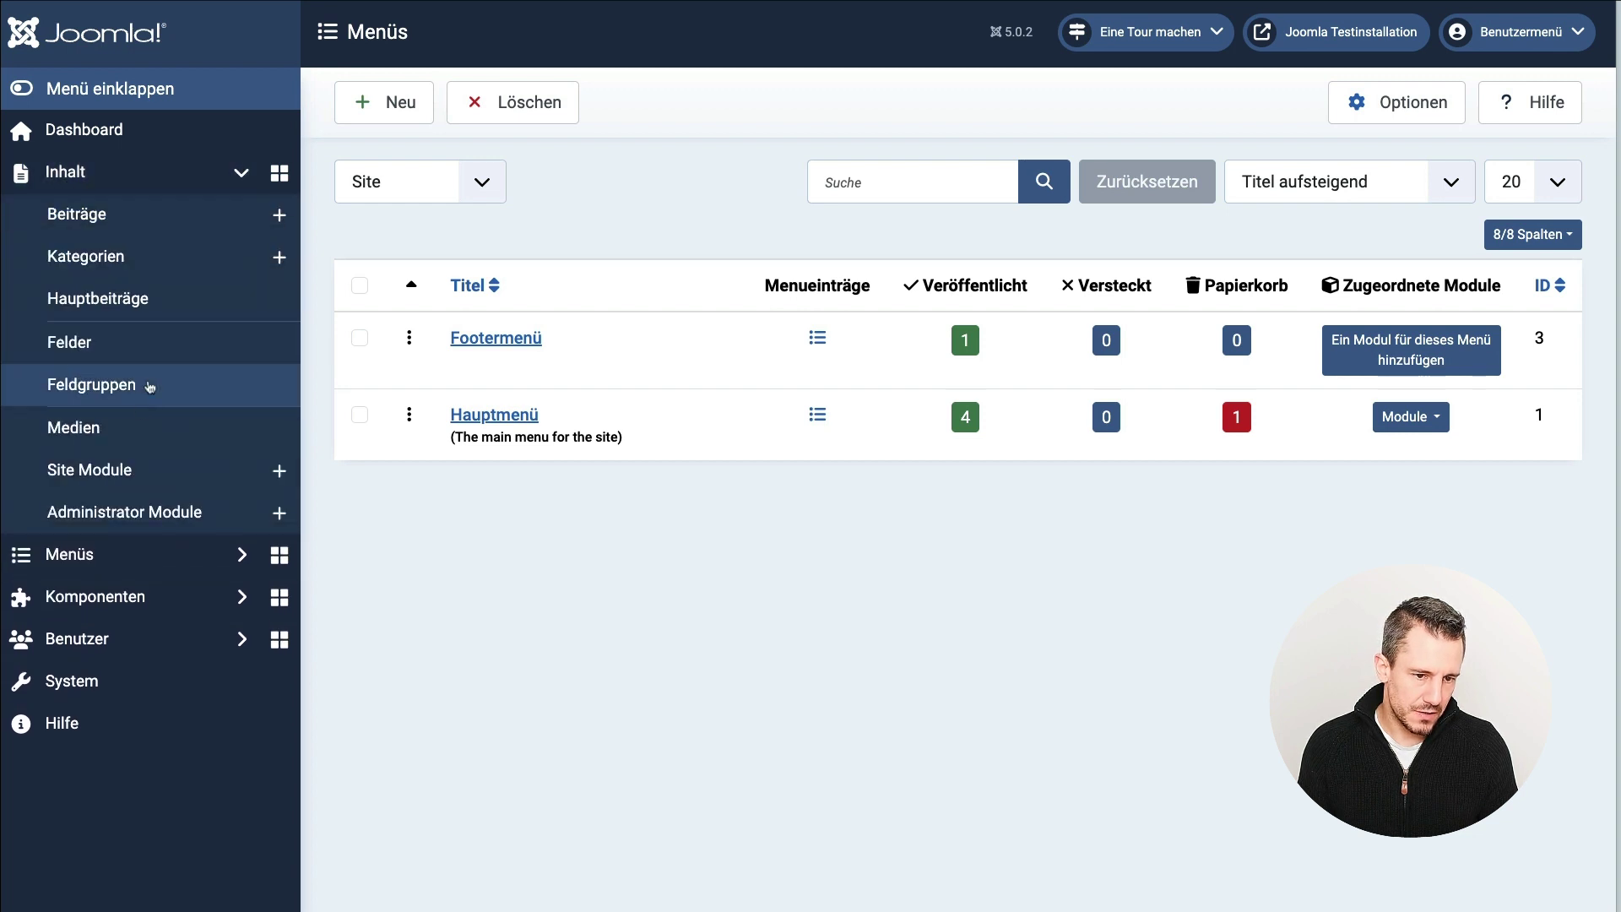
left_click(87, 469)
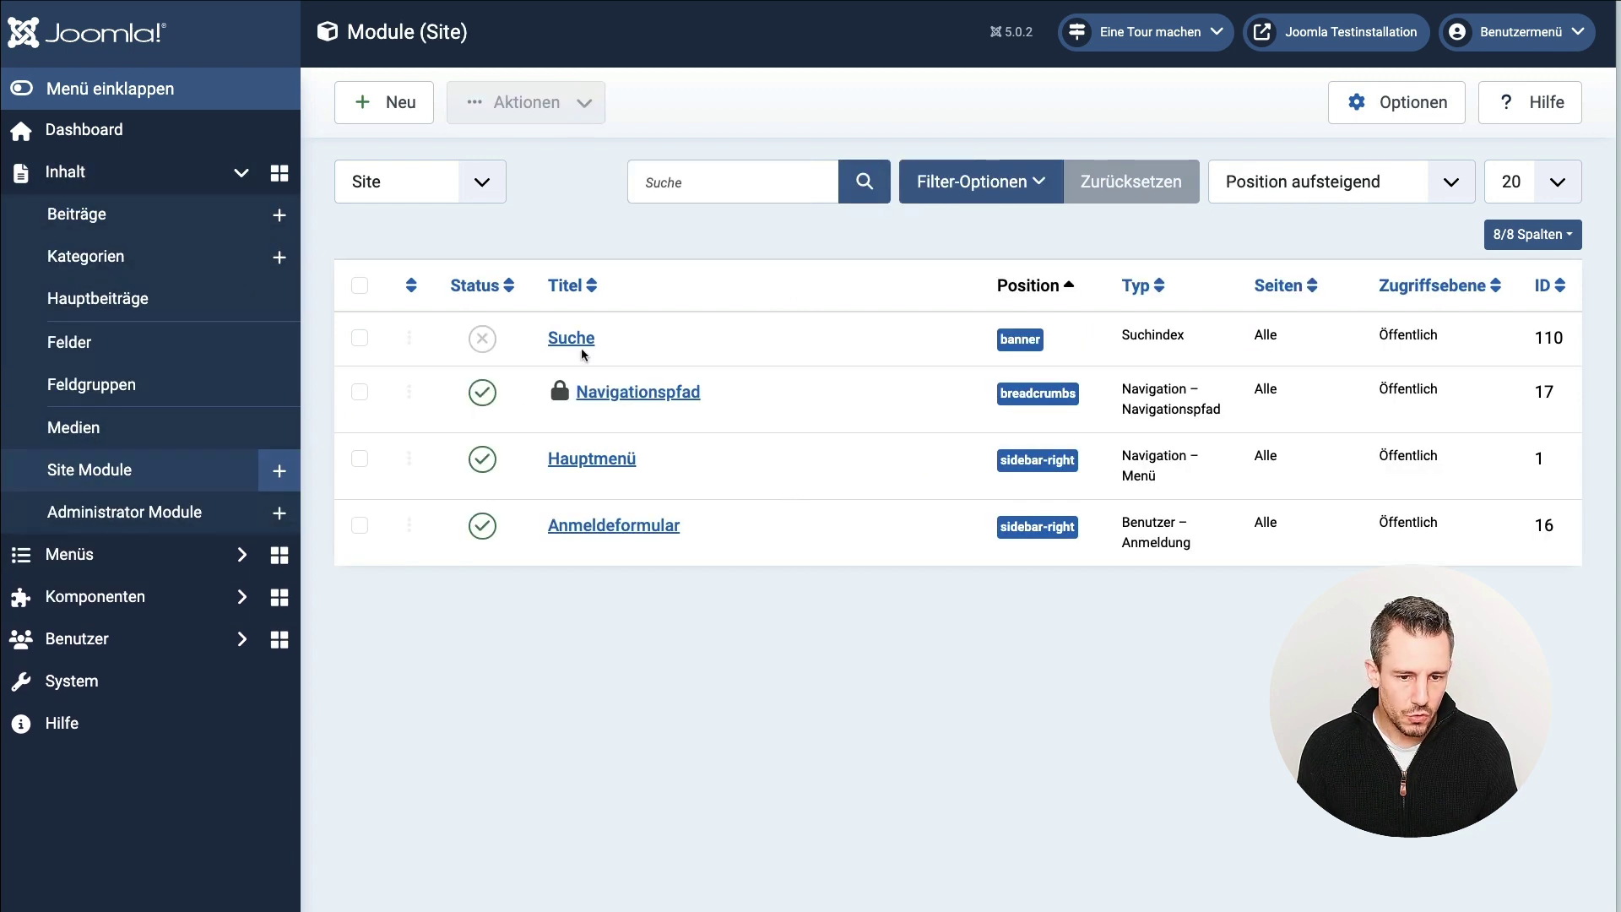
left_click(380, 105)
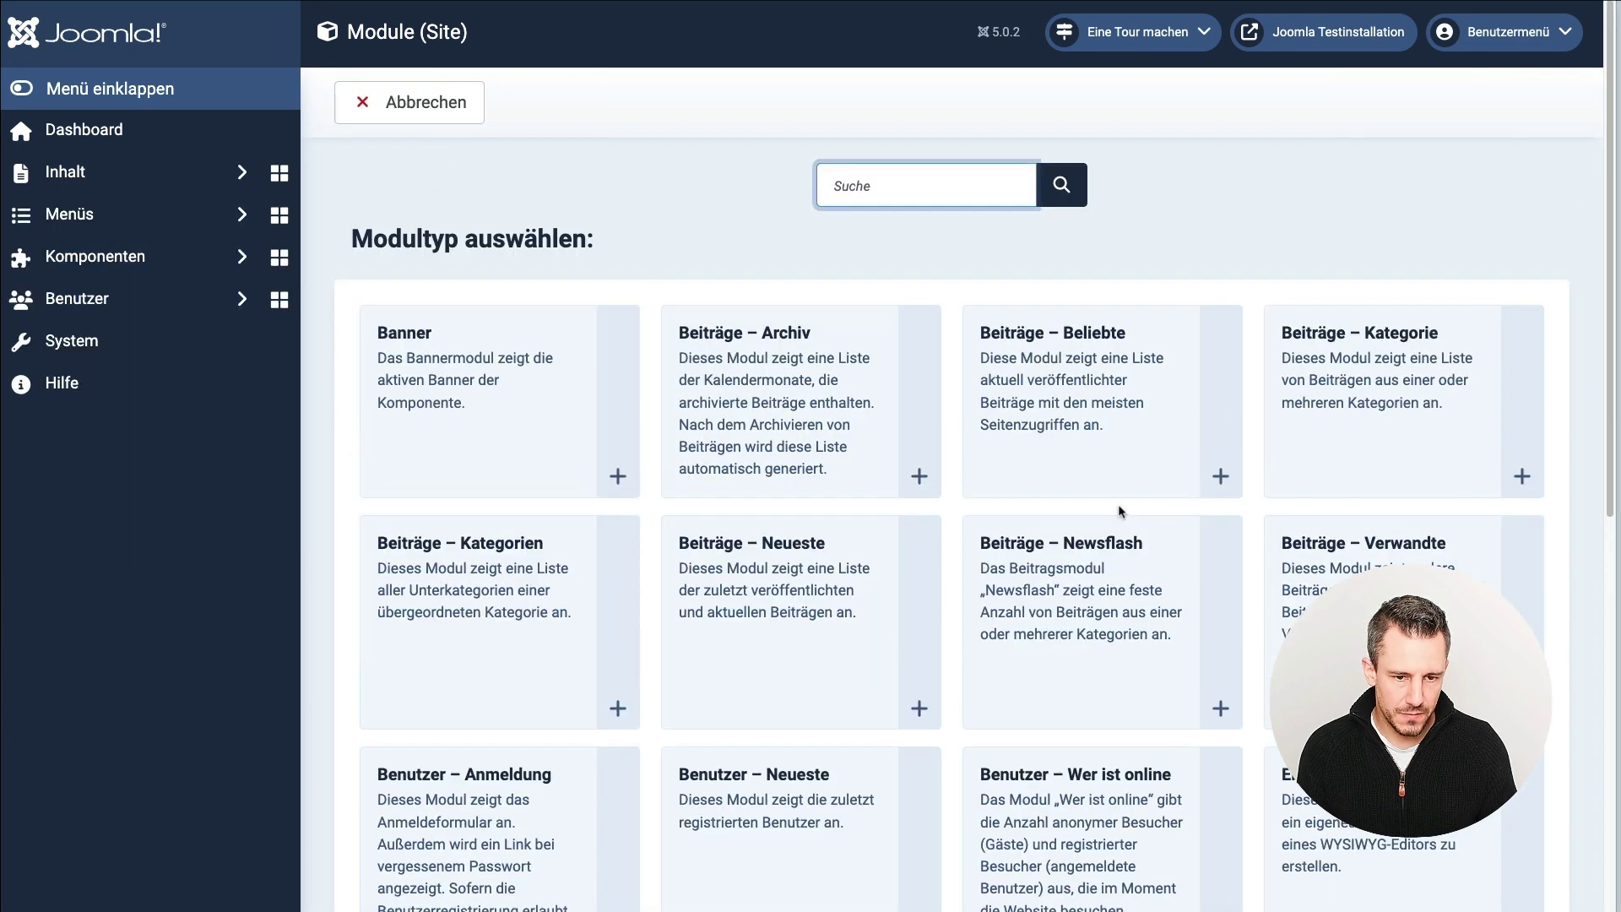
scroll(993, 456, "down", 3)
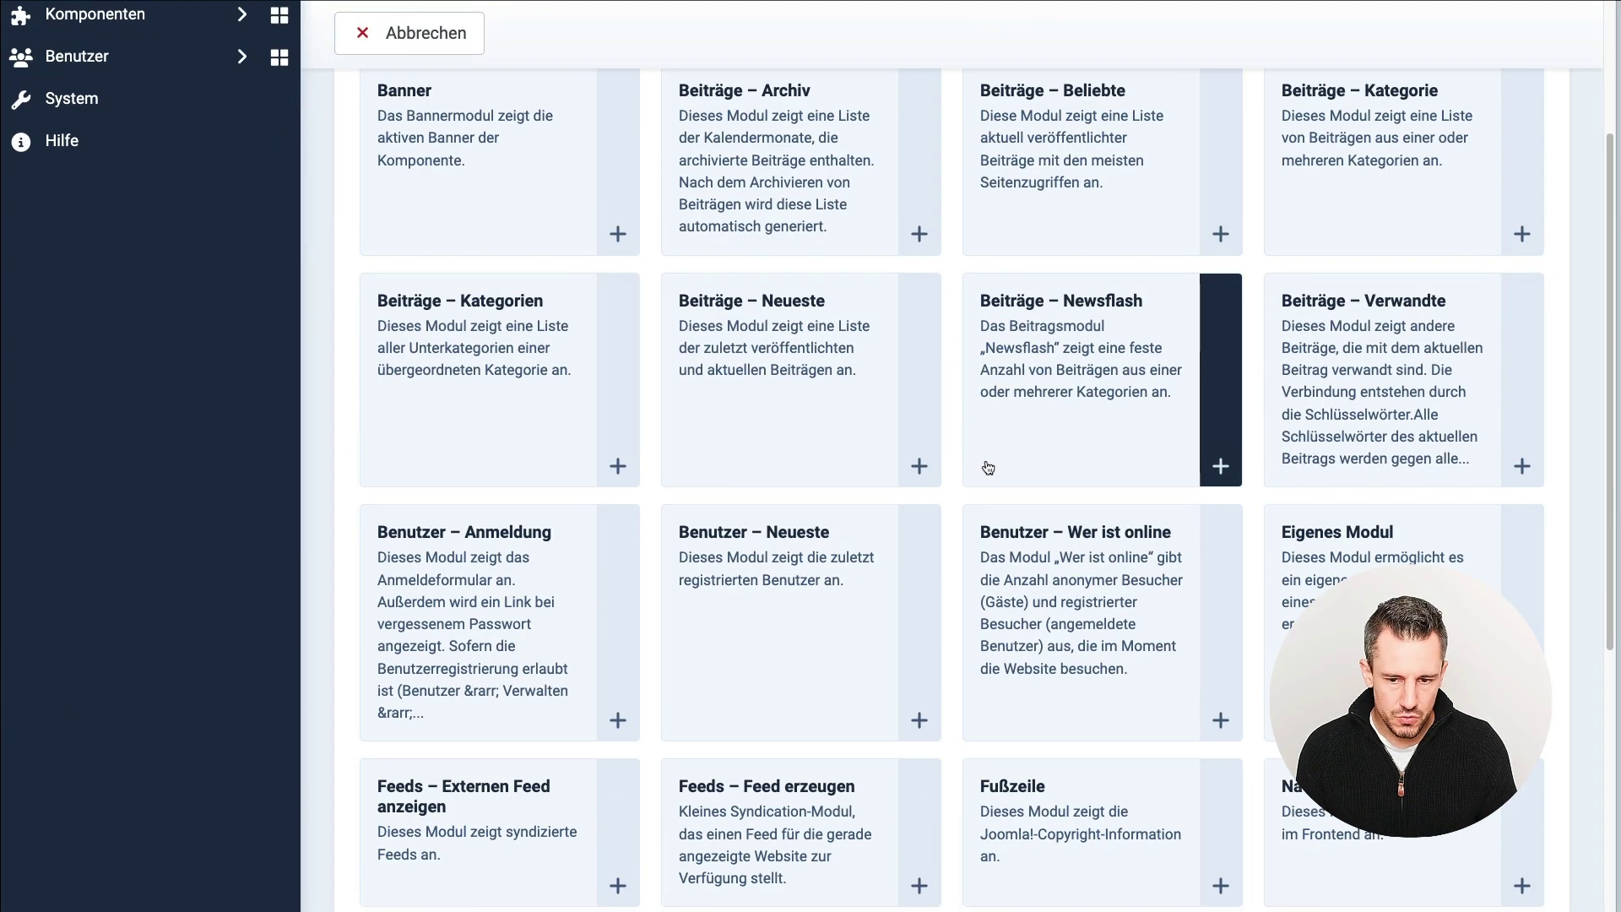
scroll(992, 471, "down", 2)
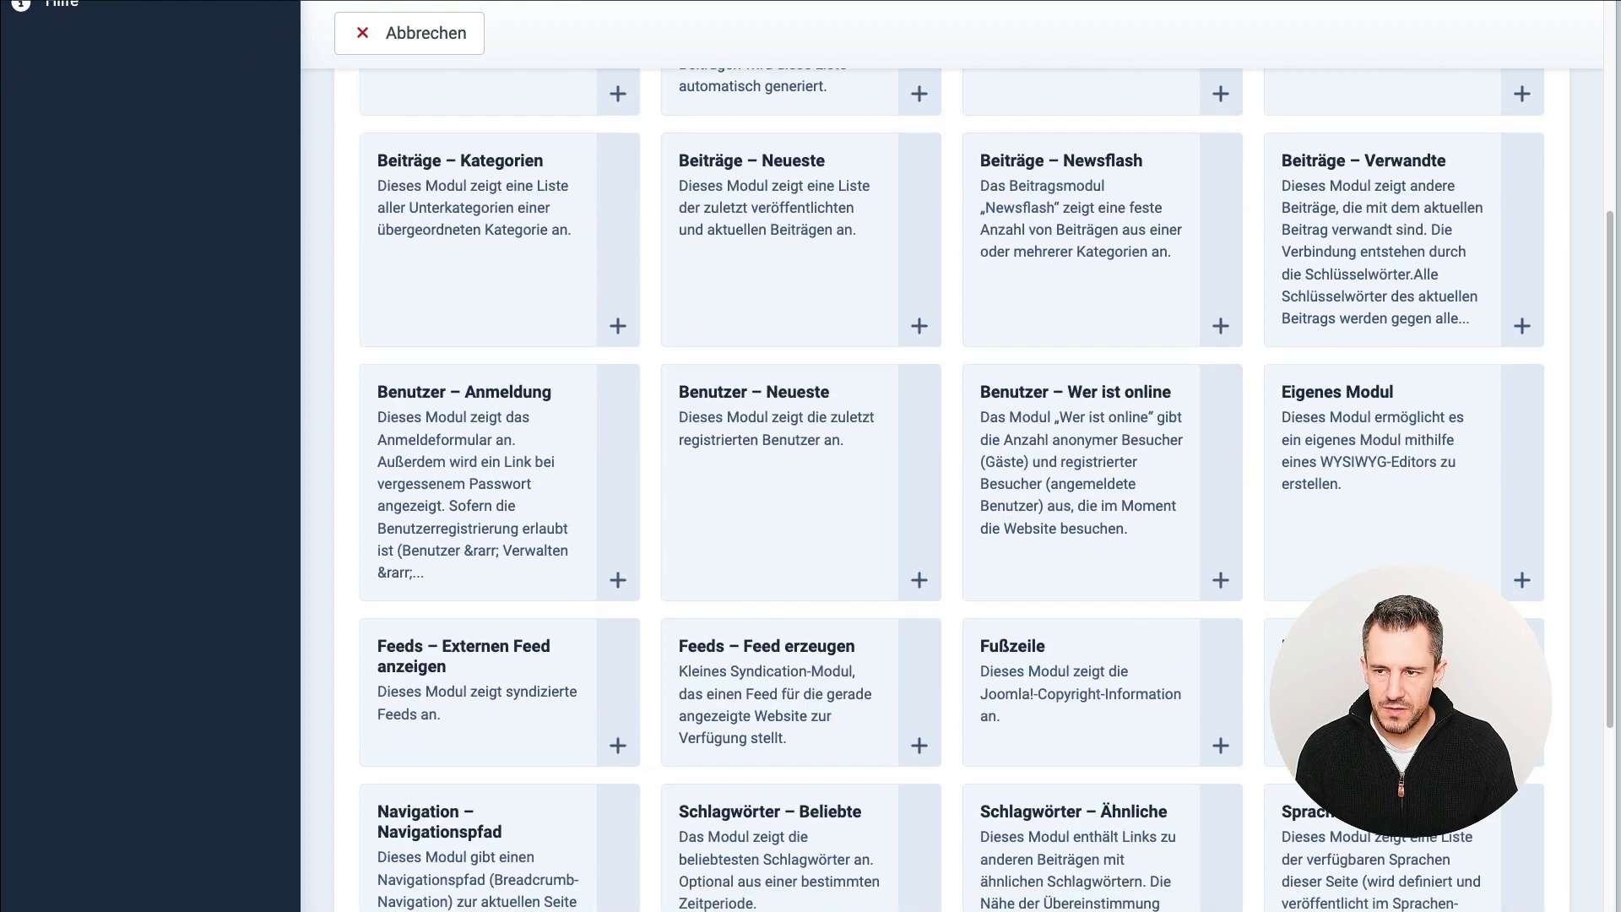
left_click(1350, 676)
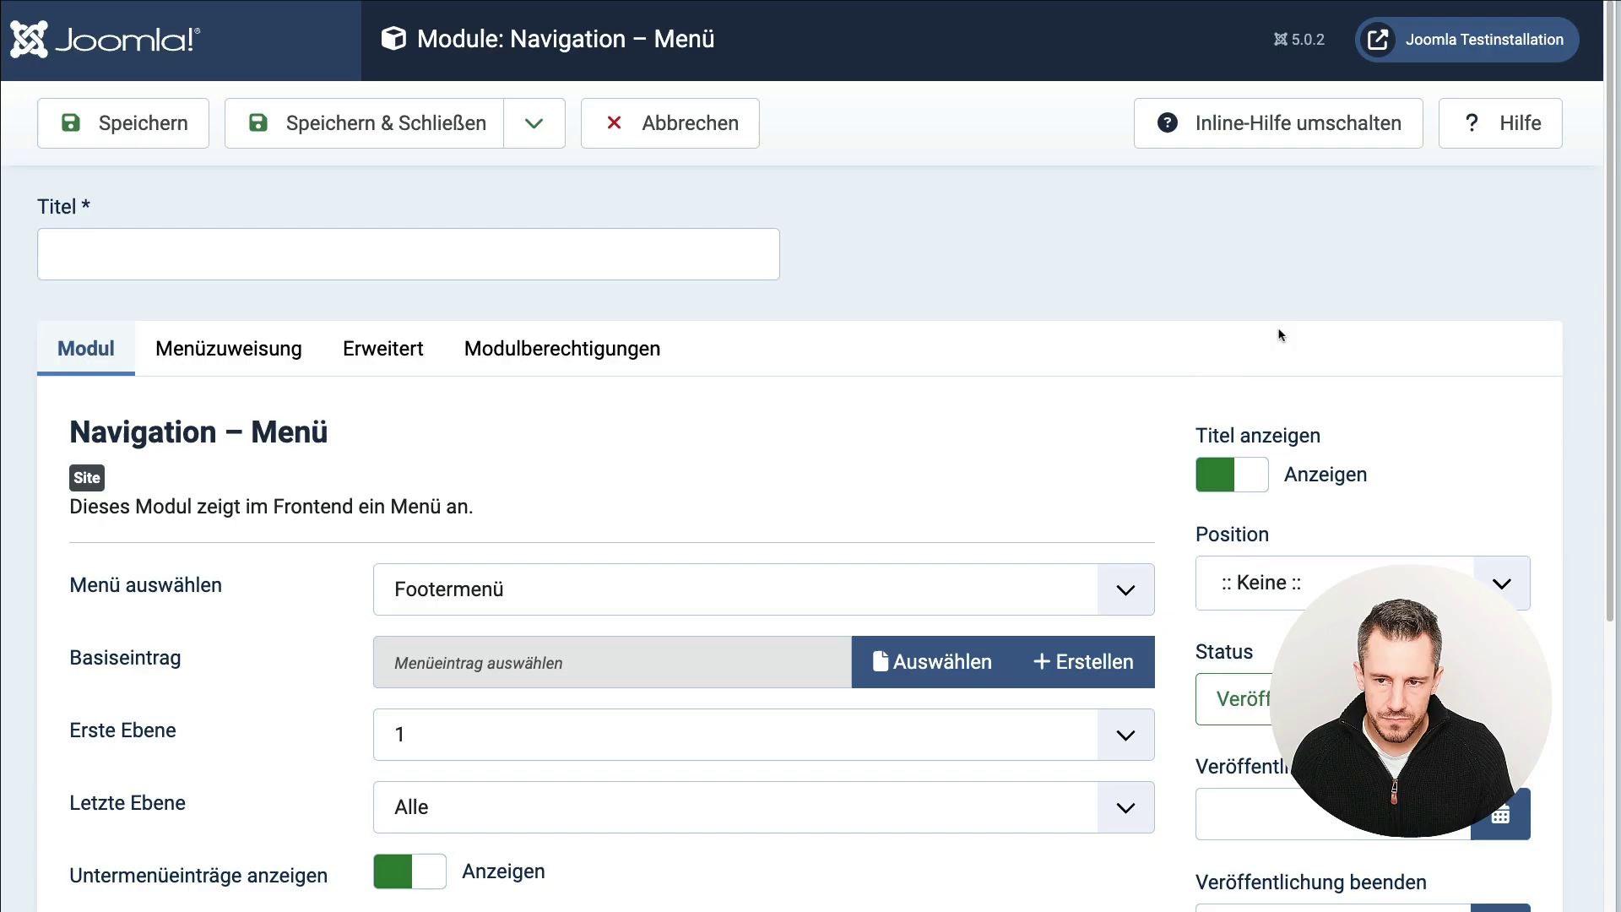
- Title the module Footermenü, keep Footermenü as its assigned menu, and save the module without closing it
left_click(186, 270)
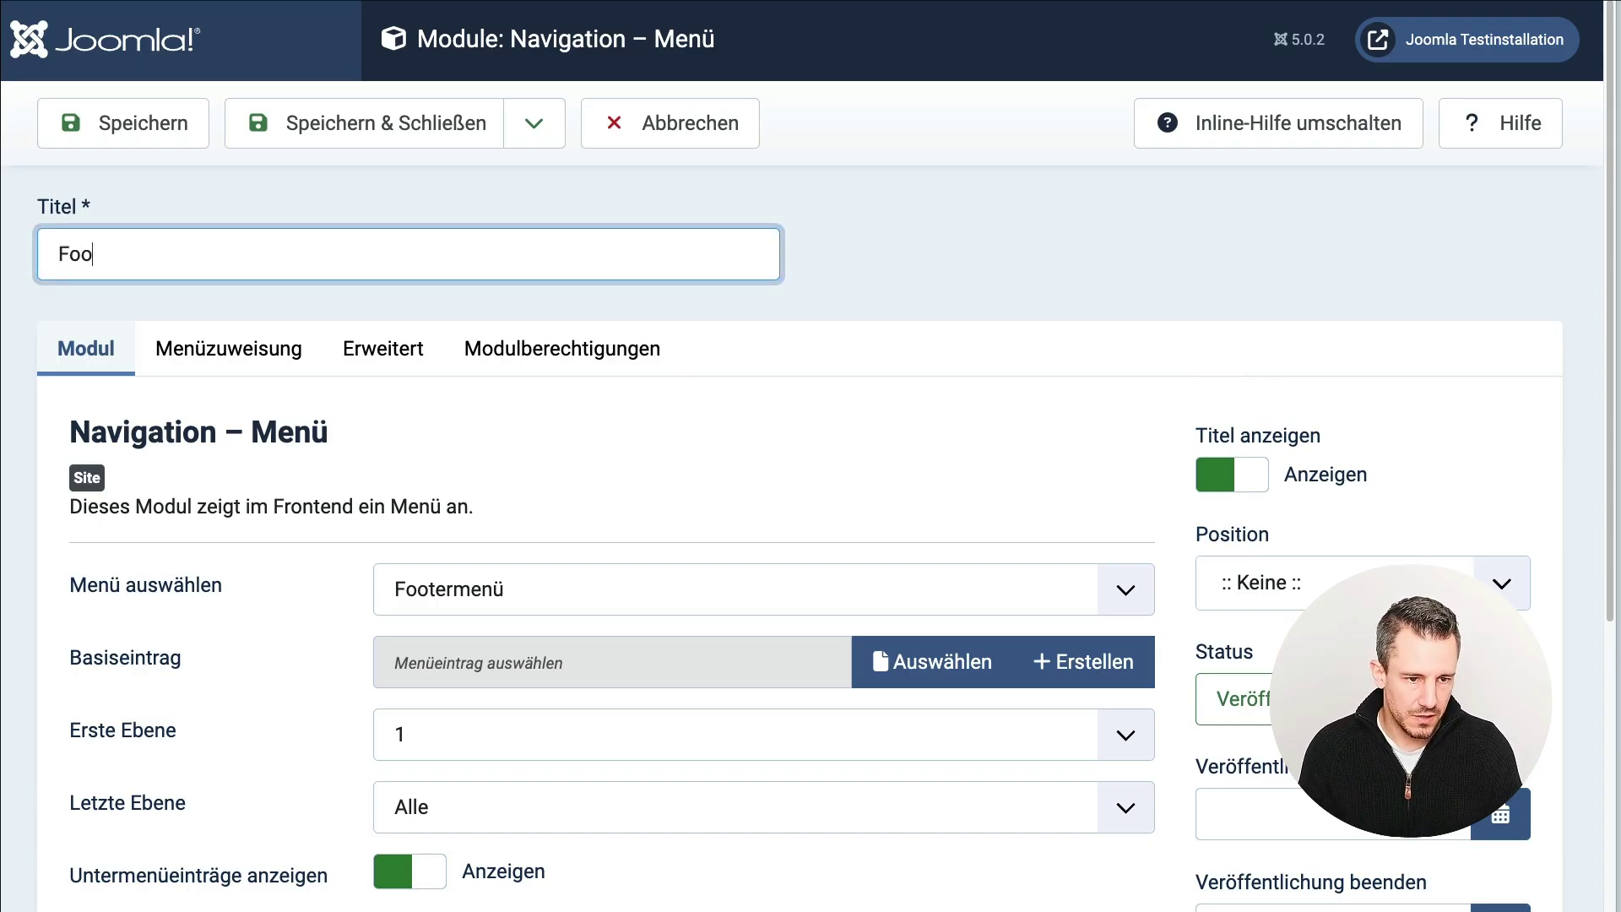
type("Footermenü")
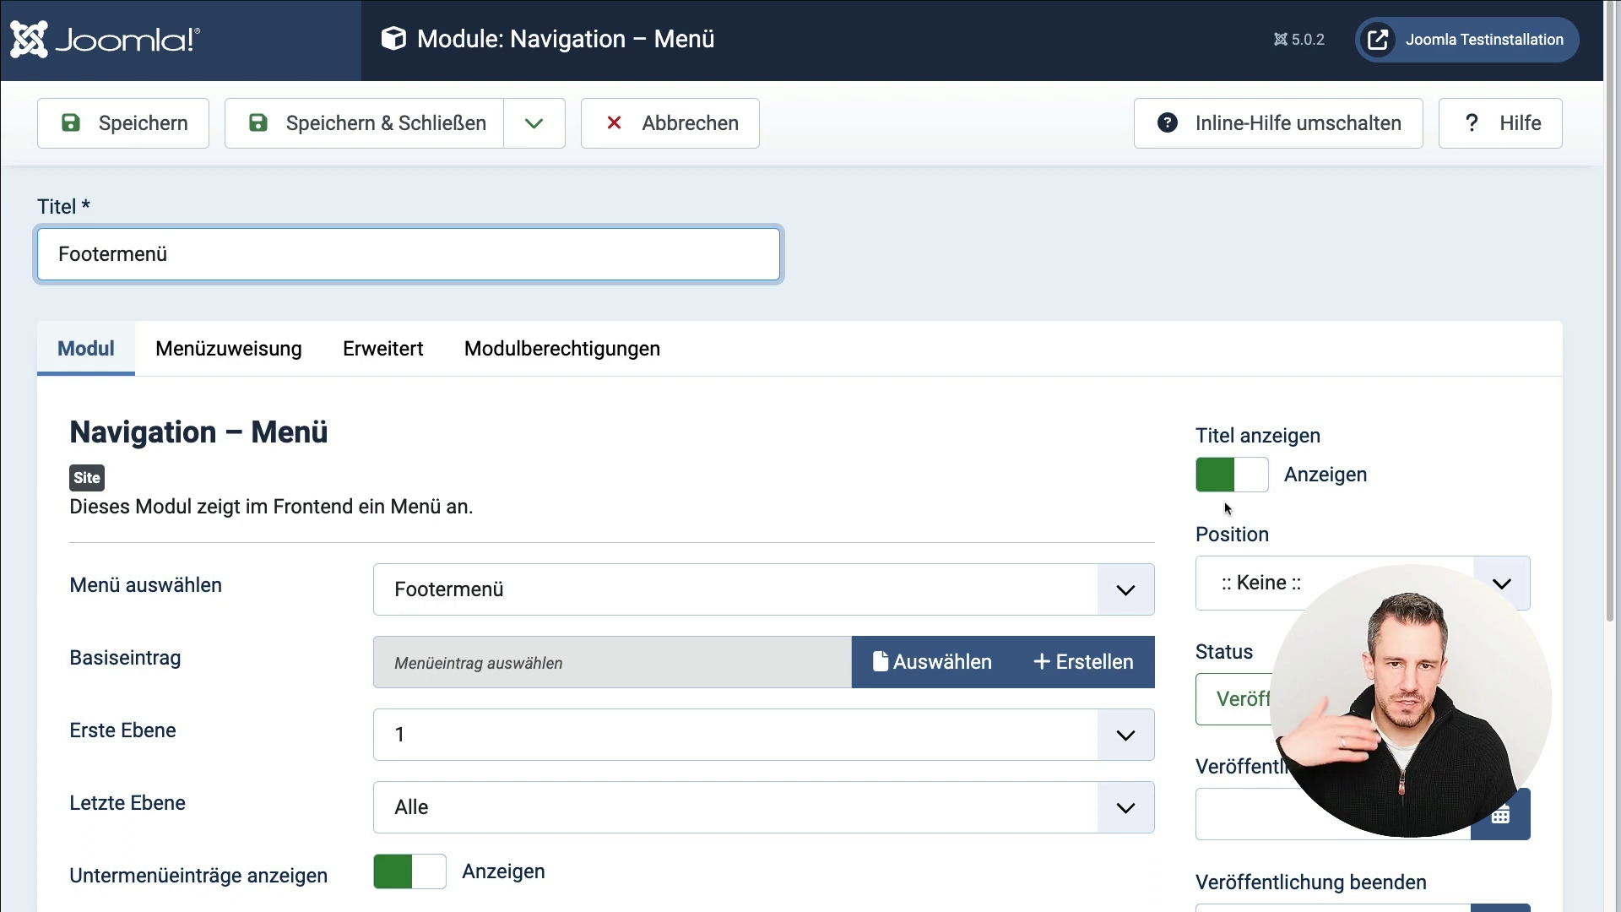
scroll(971, 445, "down", 1)
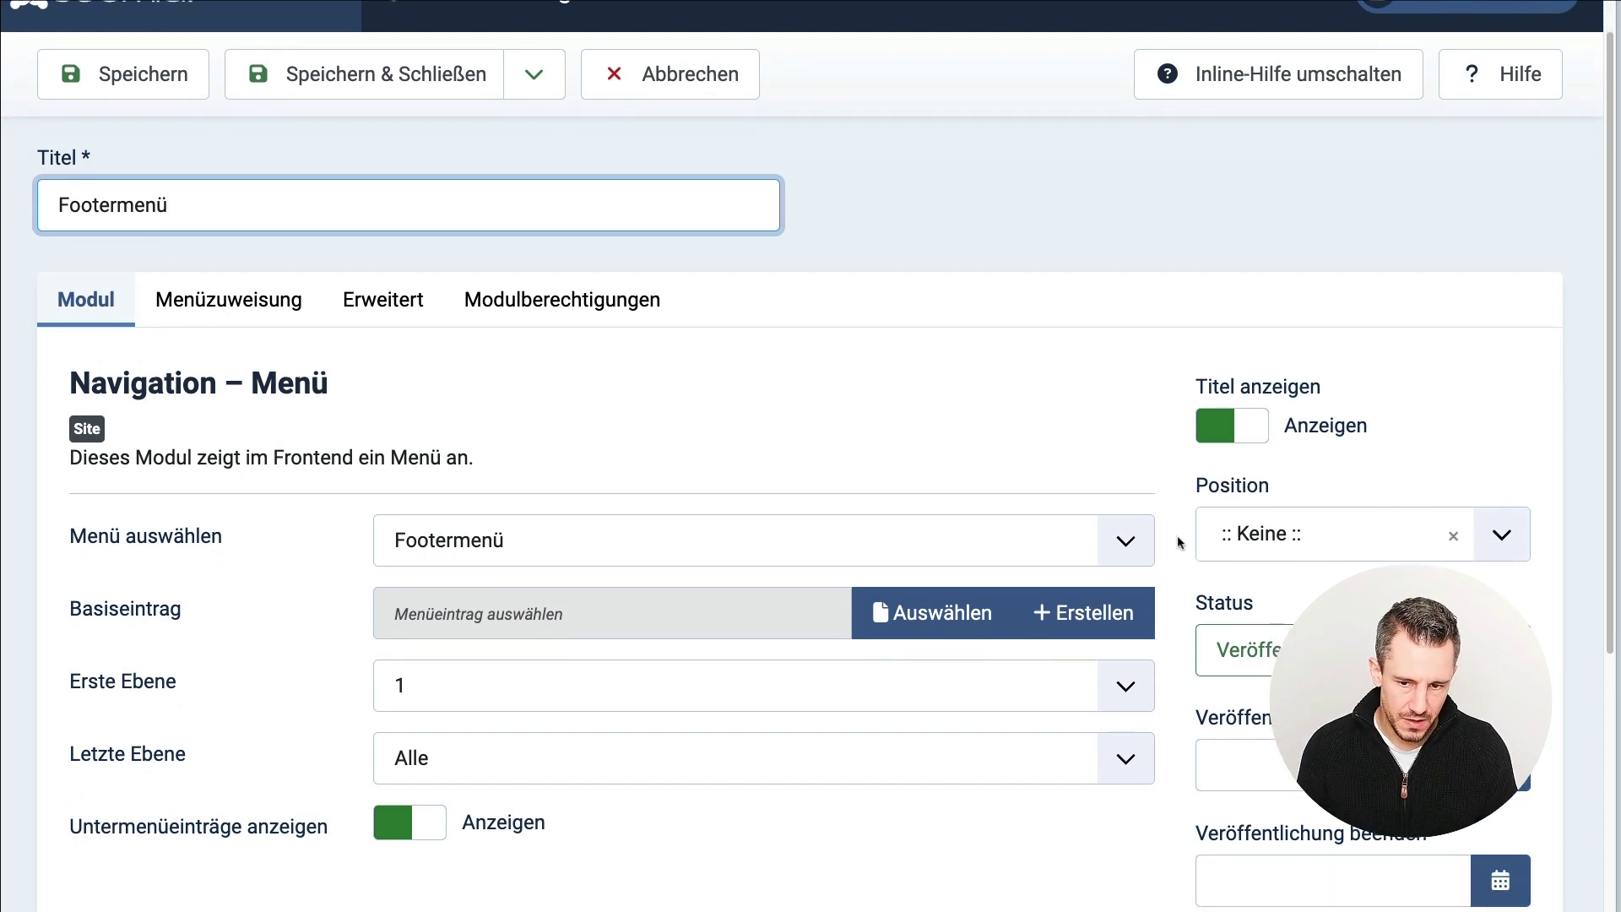
left_click(1122, 544)
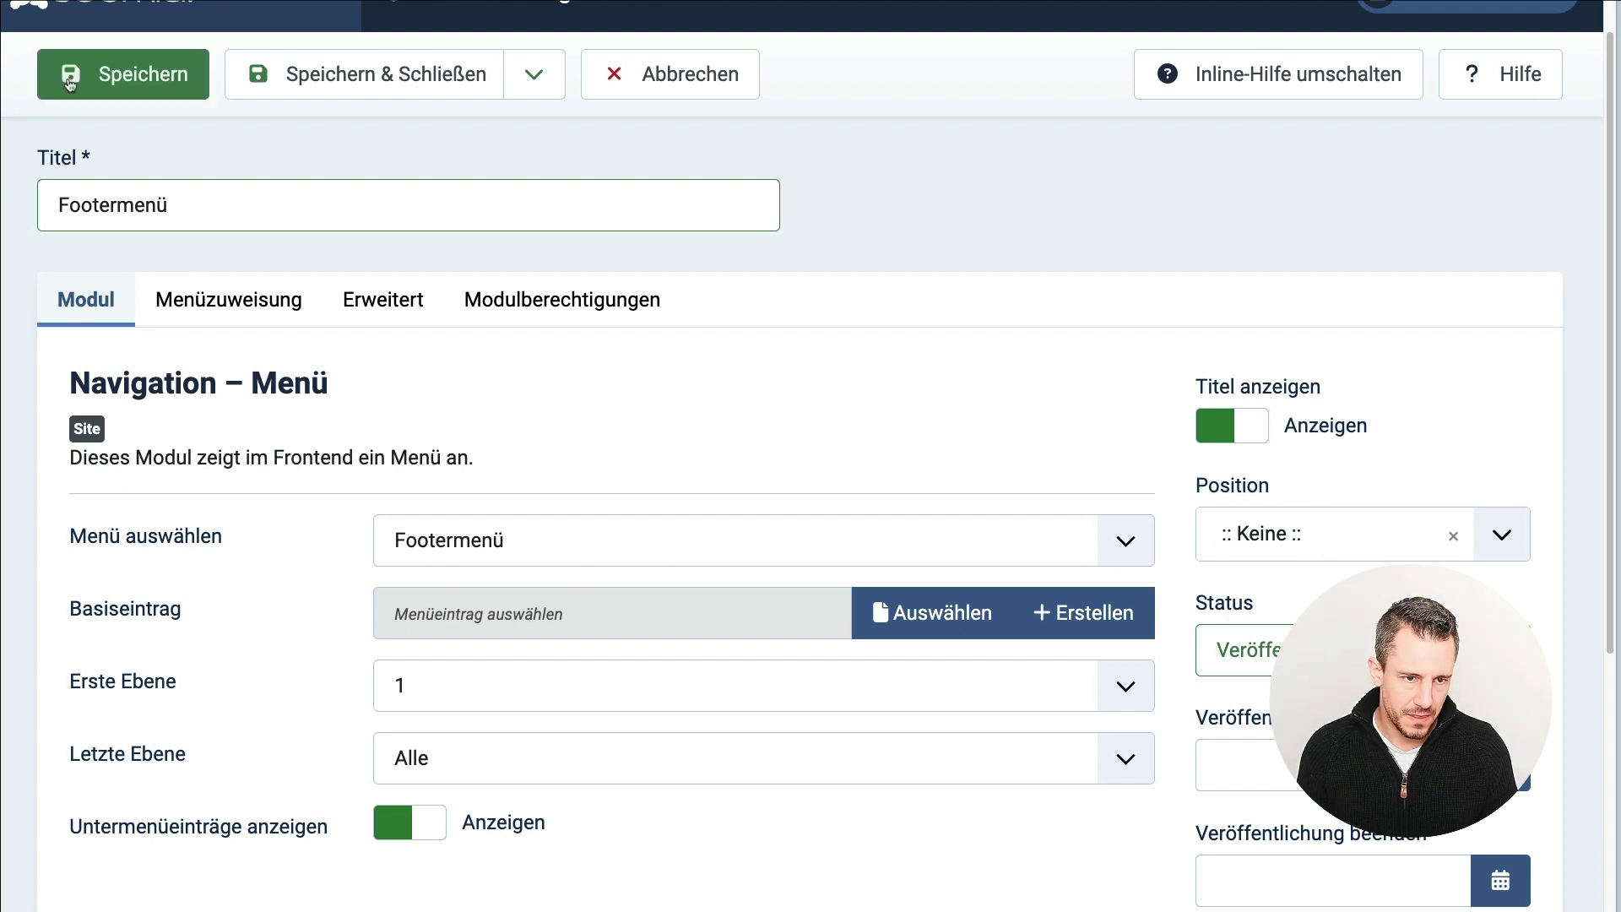
left_click(135, 74)
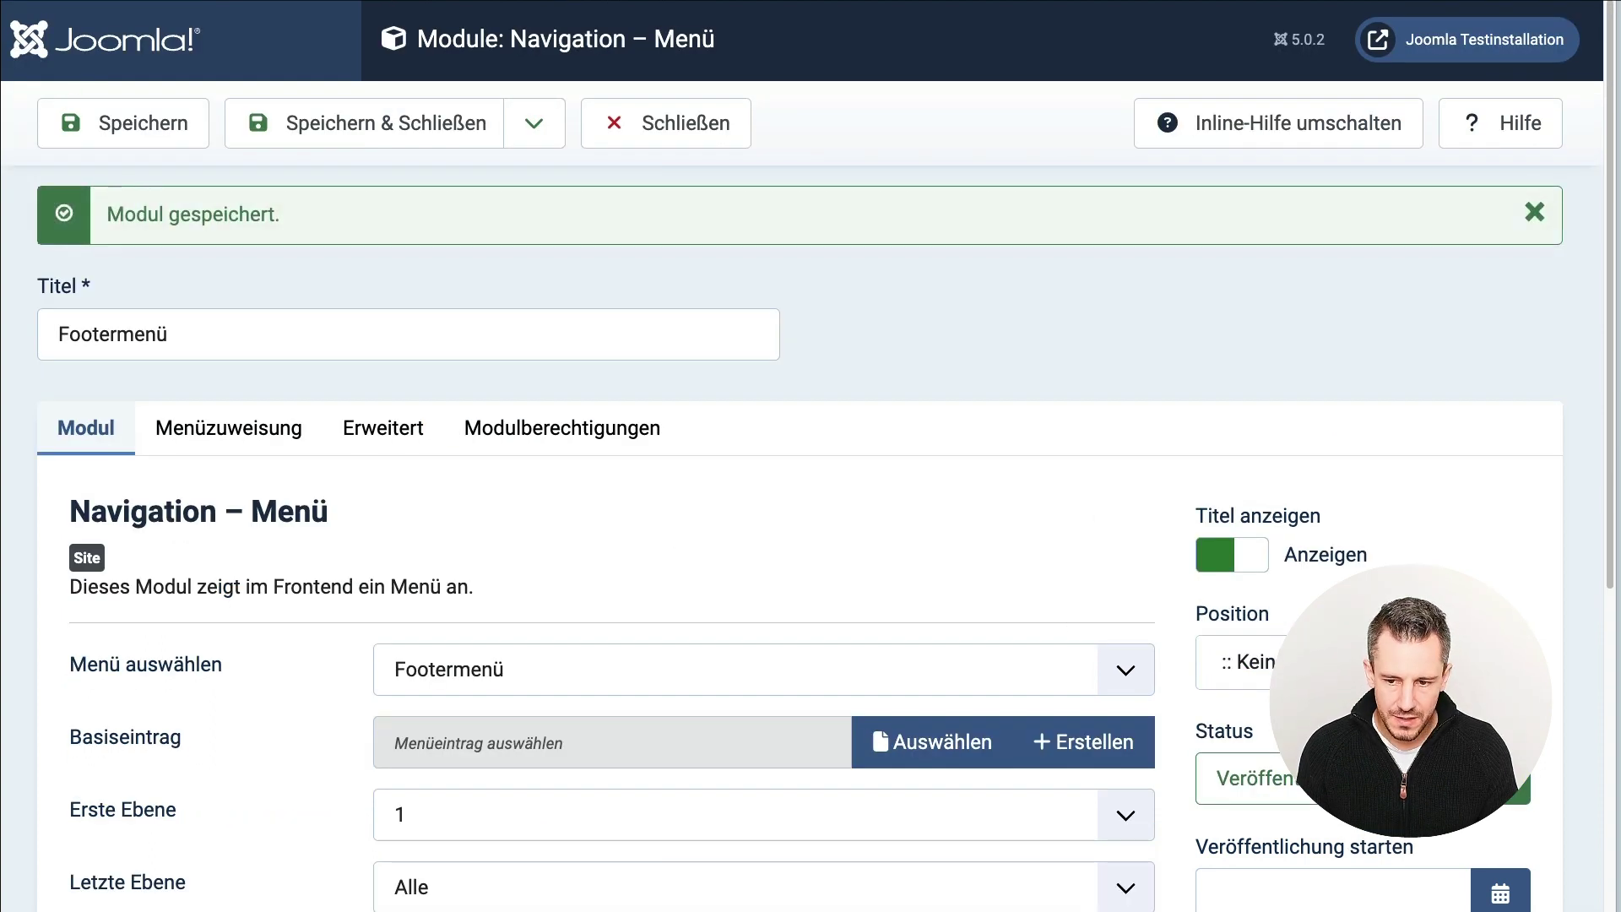
scroll(809, 497, "down", 2)
scroll(489, 568, "down", 5)
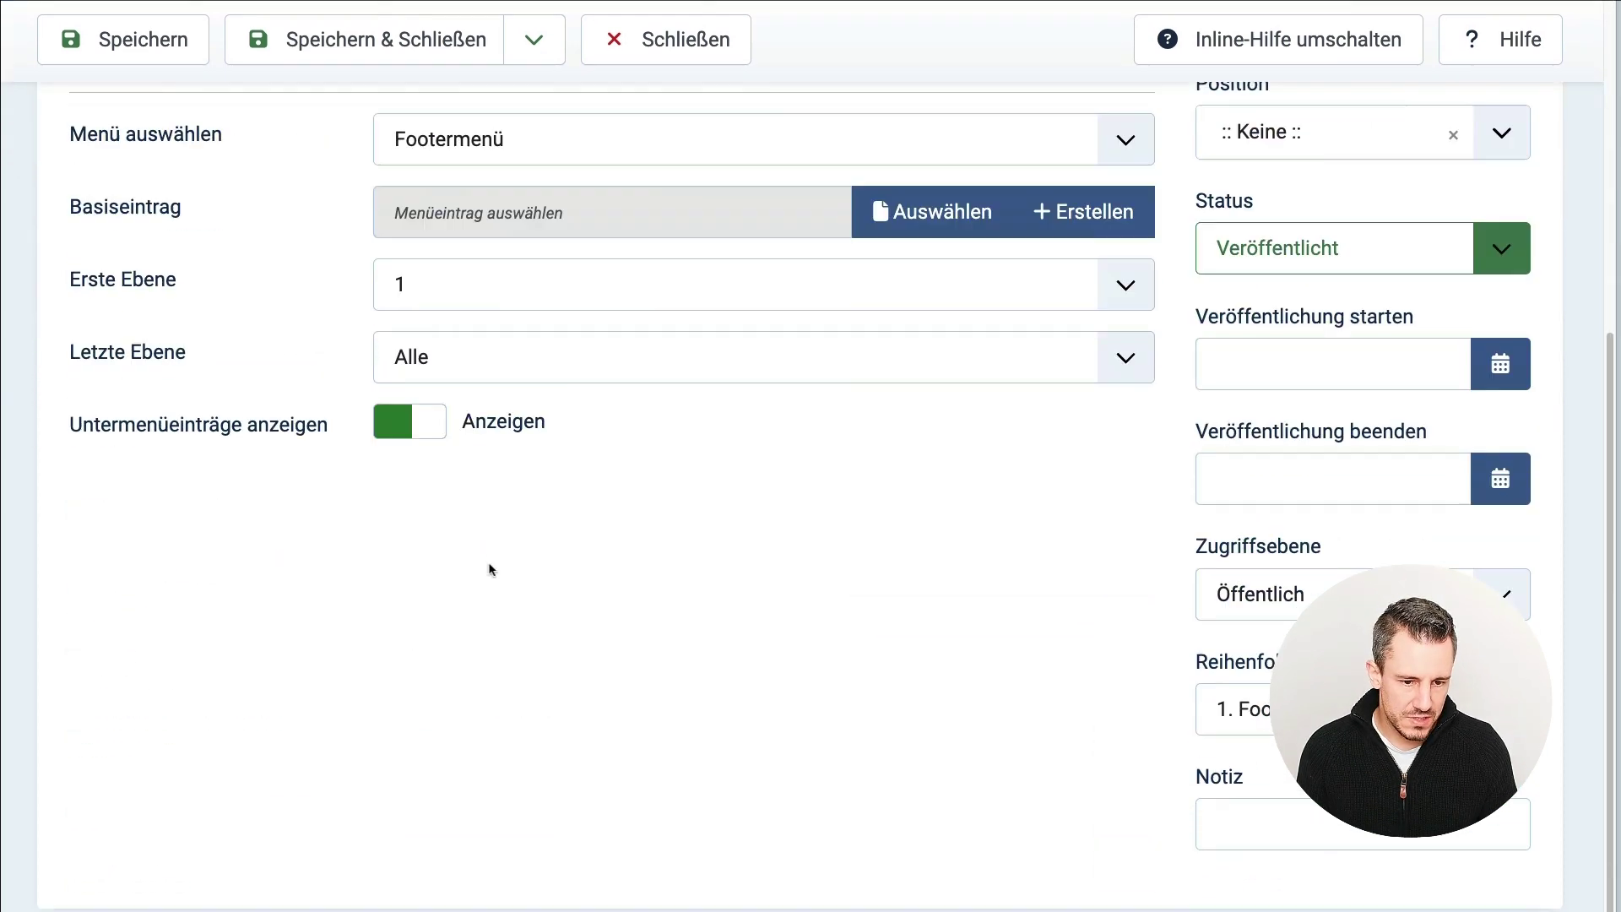
scroll(489, 568, "up", 4)
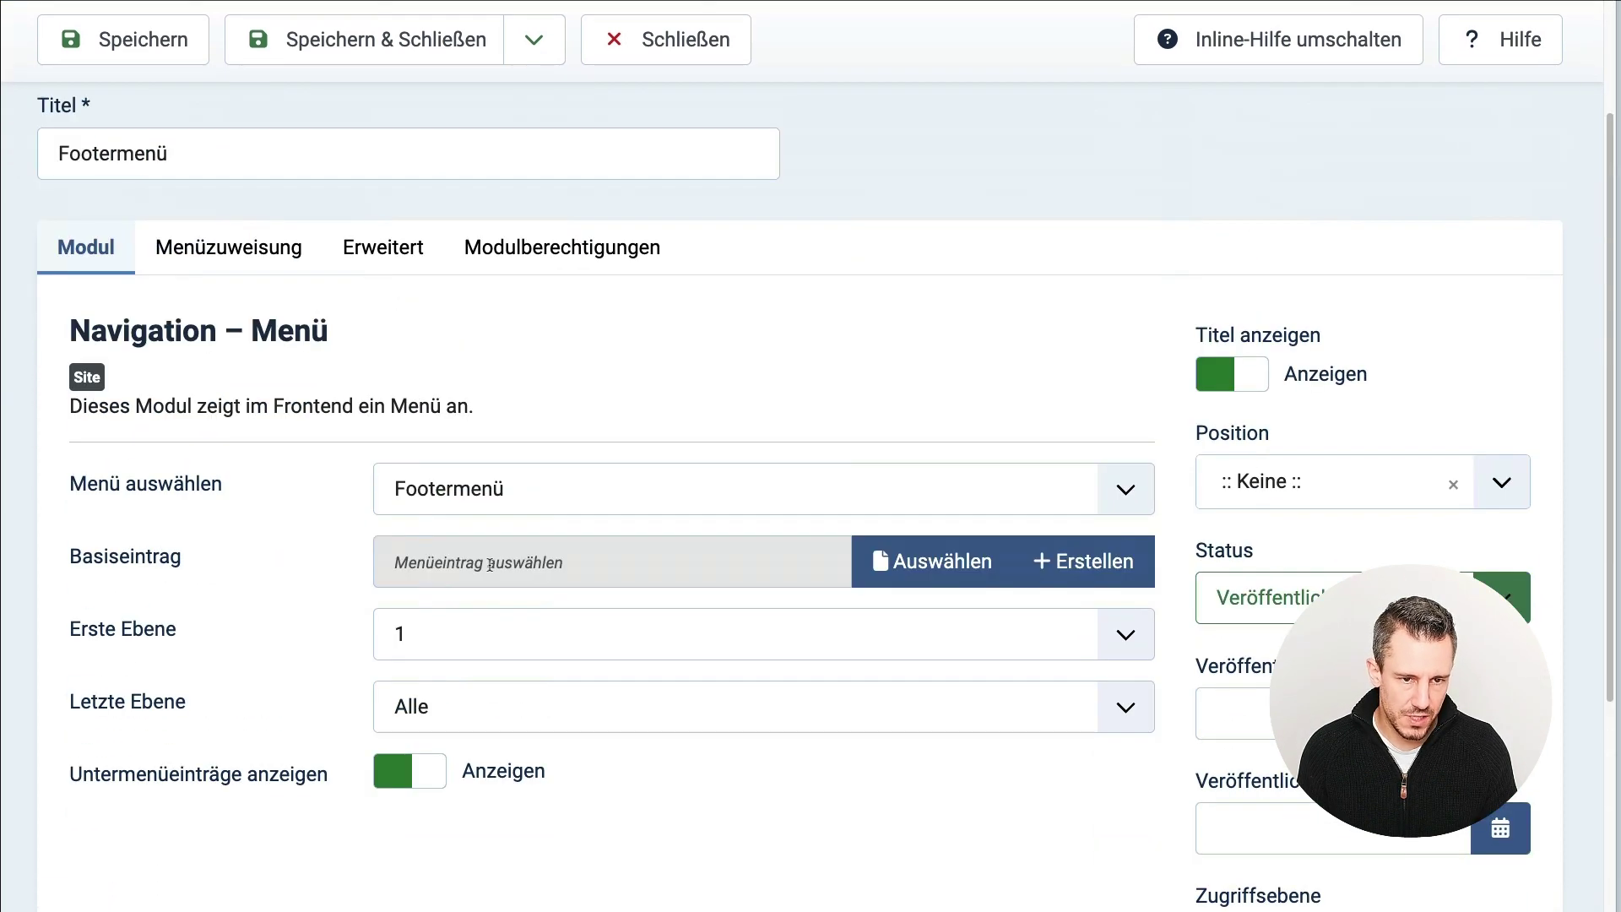
- Assign the Footermenü module to the Cassiopeia position Fußzeile [footer] and save the module without closing it
scroll(490, 565, "up", 2)
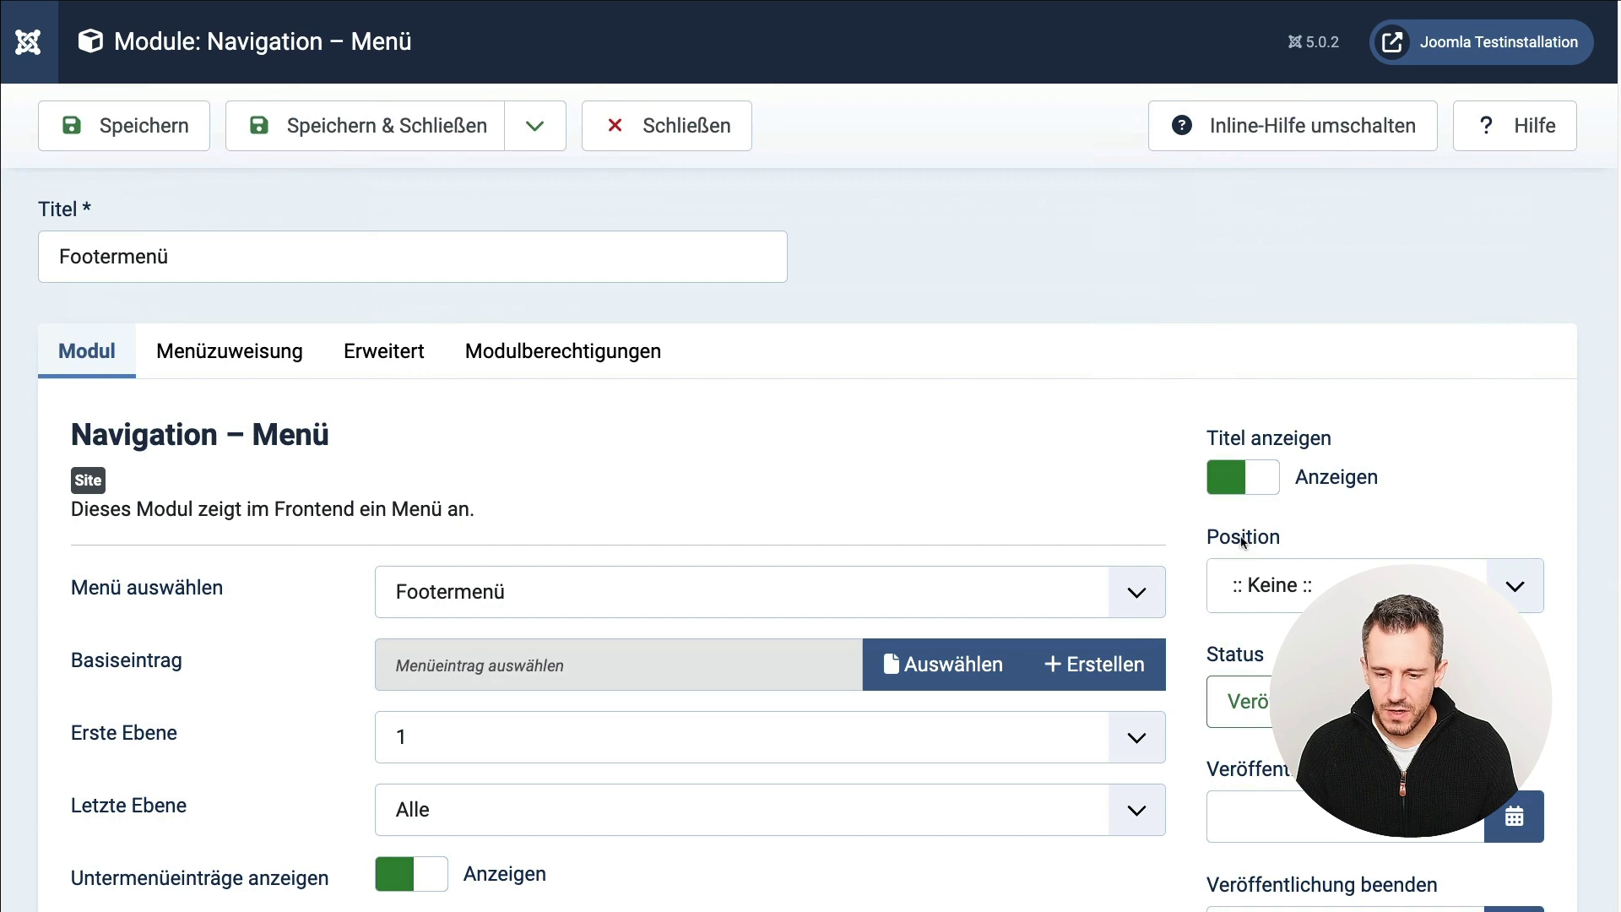
left_click(1515, 589)
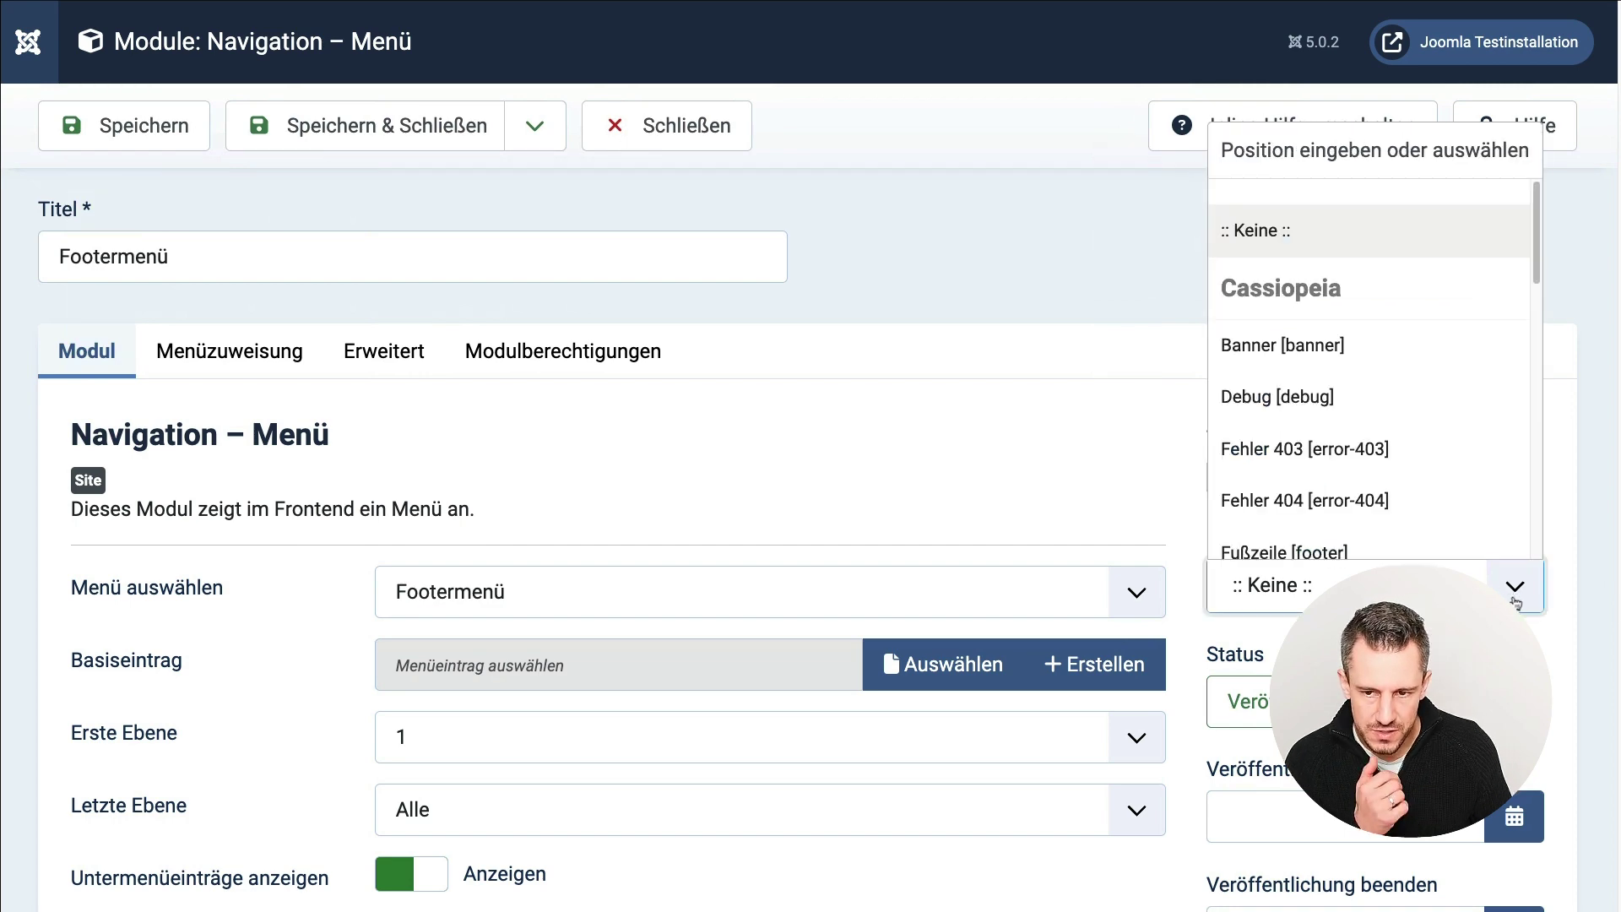
left_click(1528, 258)
left_click(1512, 585)
scroll(1434, 380, "down", 3)
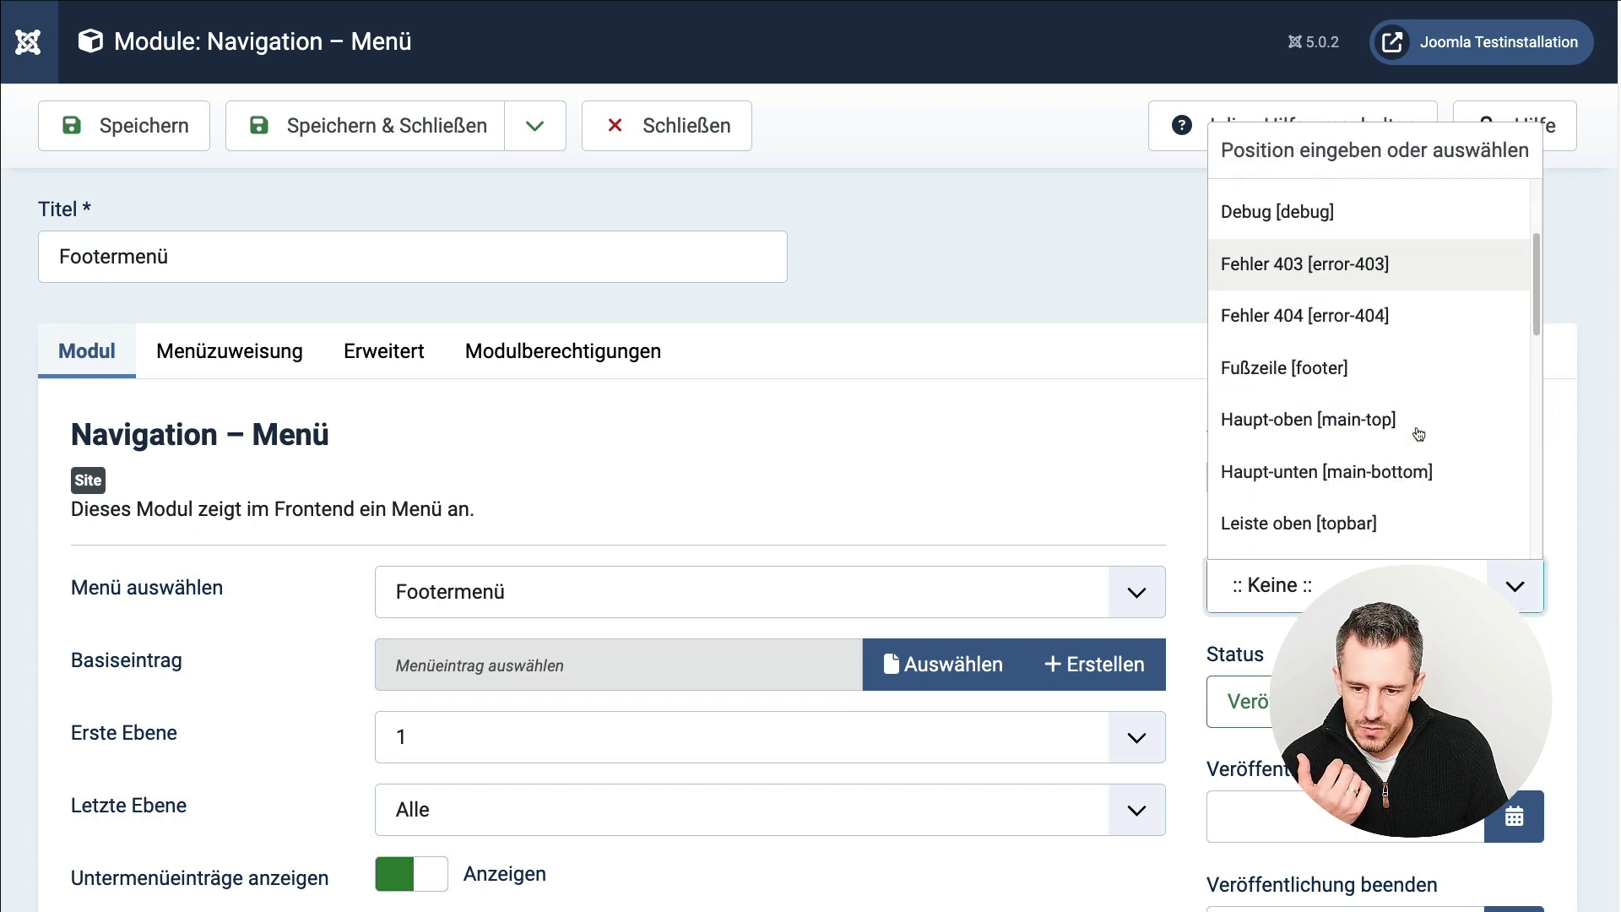
left_click(1280, 363)
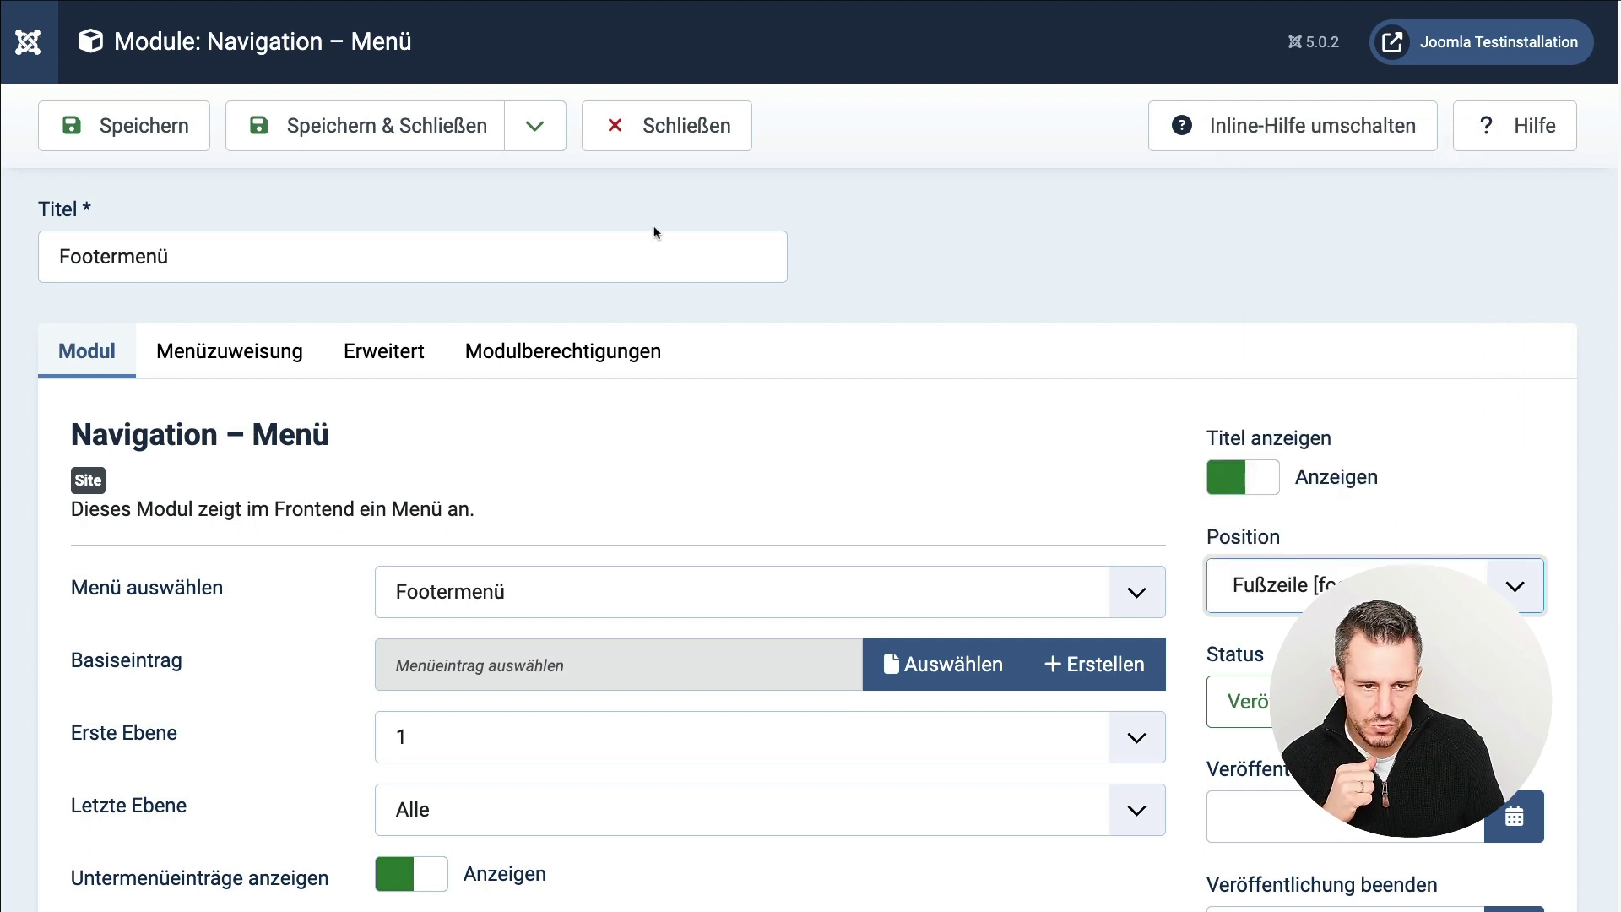
left_click(148, 121)
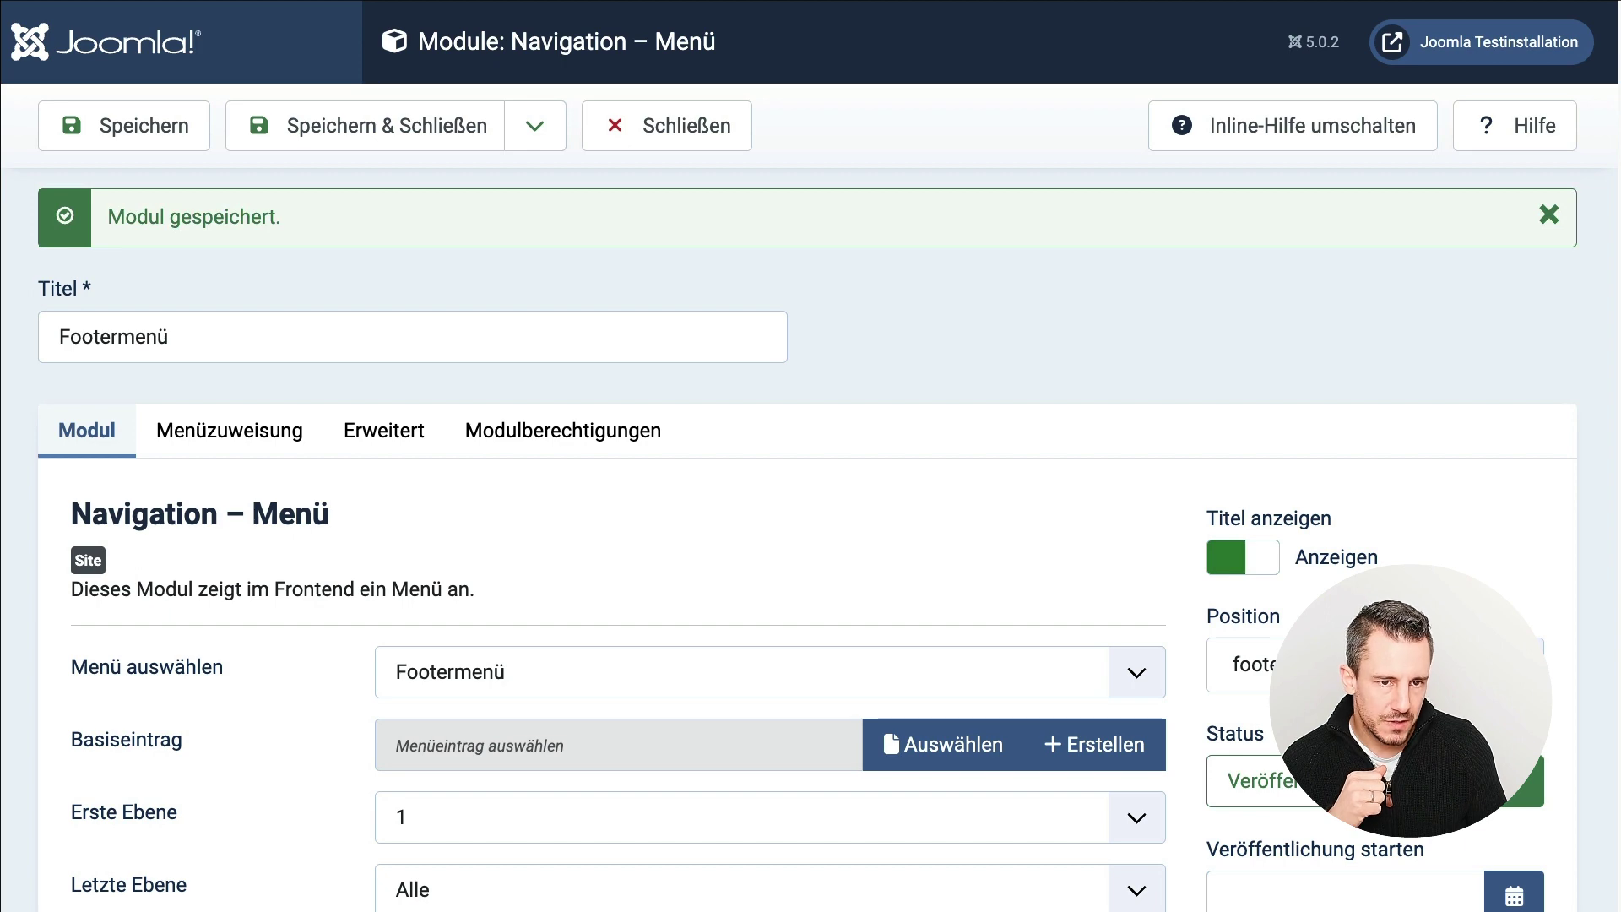
- Switch to the site's public home page and check the footer area for the new menu module
key("super+shift+n")
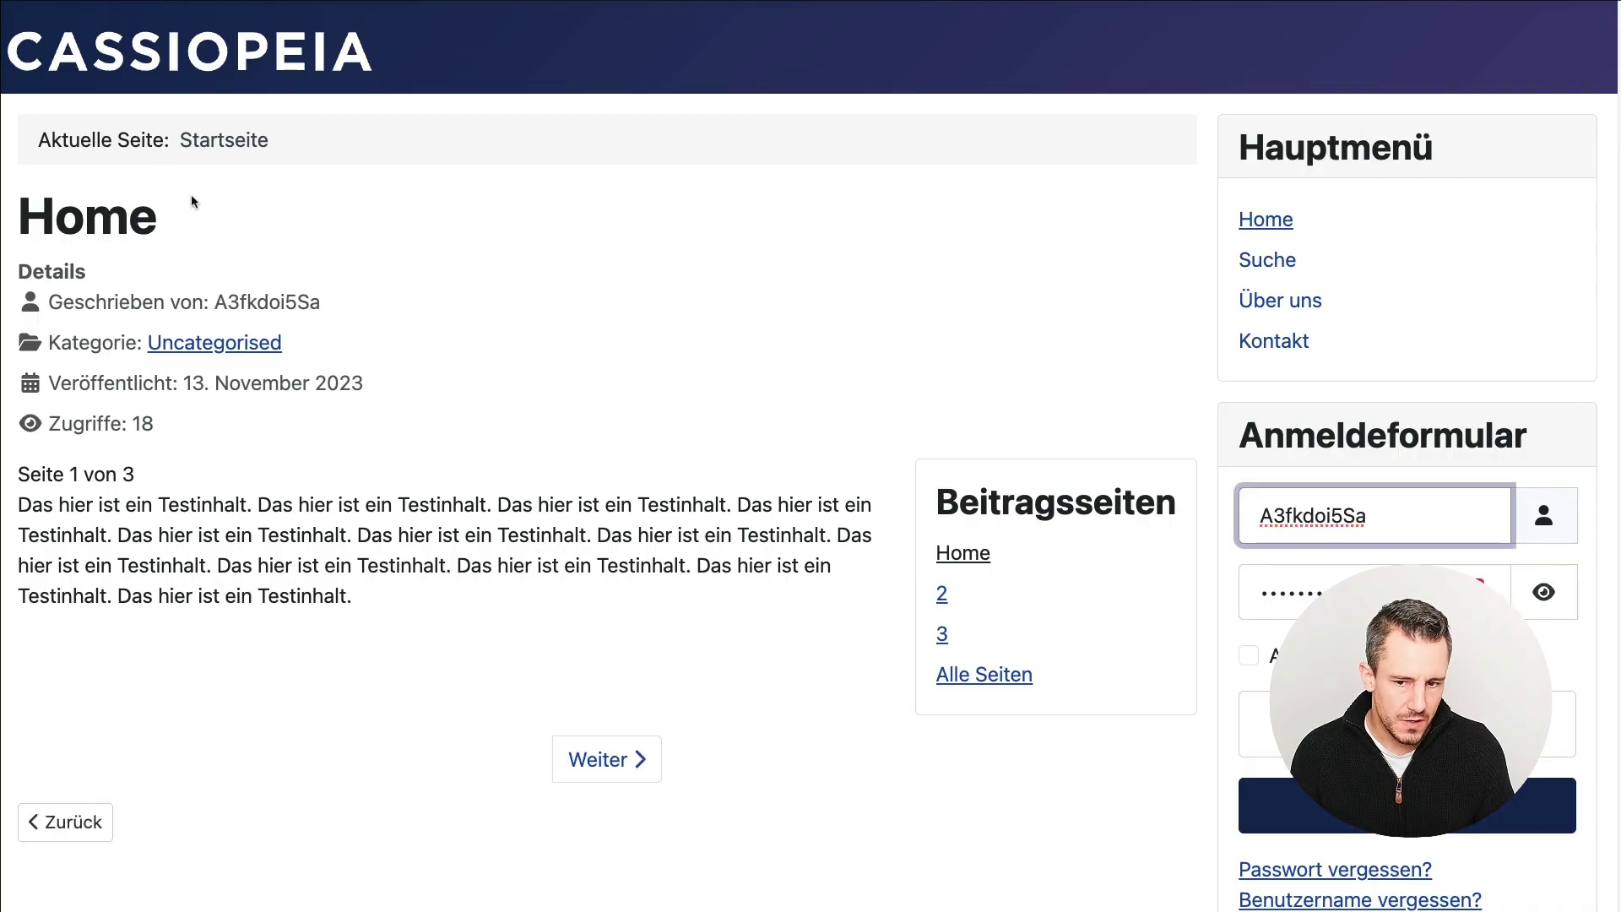
scroll(446, 263, "down", 3)
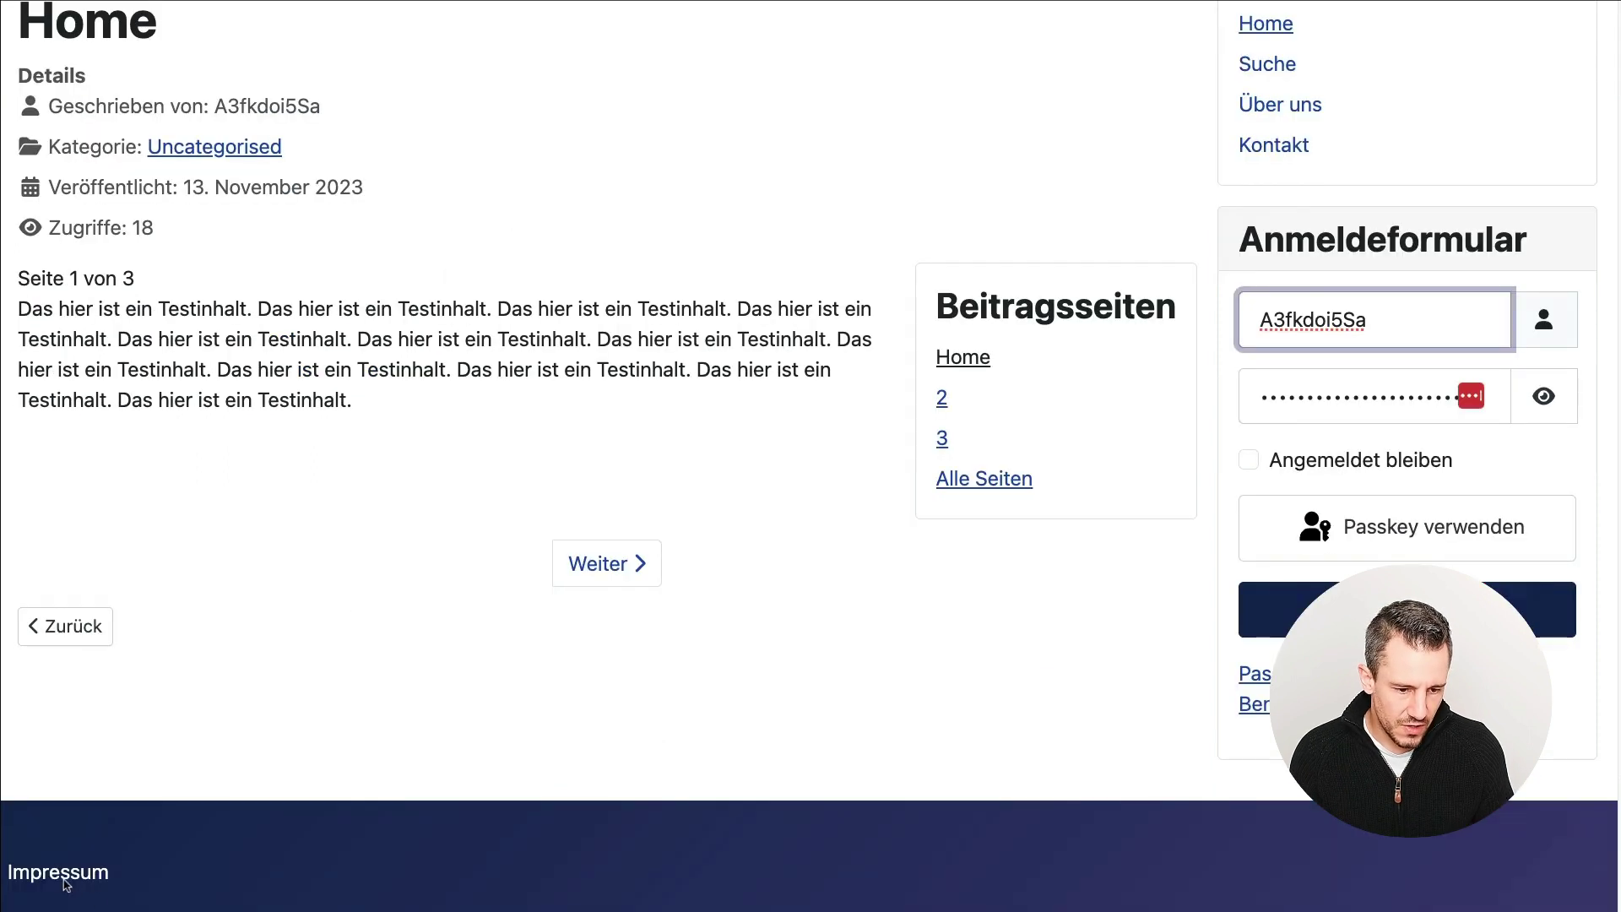